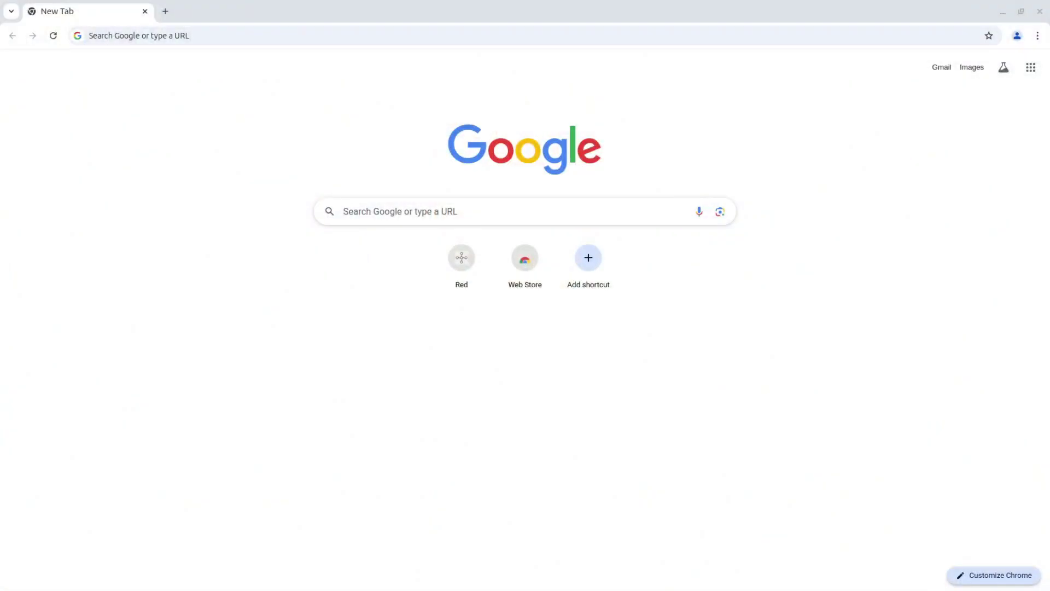
Load the red/config.php suggestion from the Chrome address bar after typing 'http:'.
left_click(141, 66)
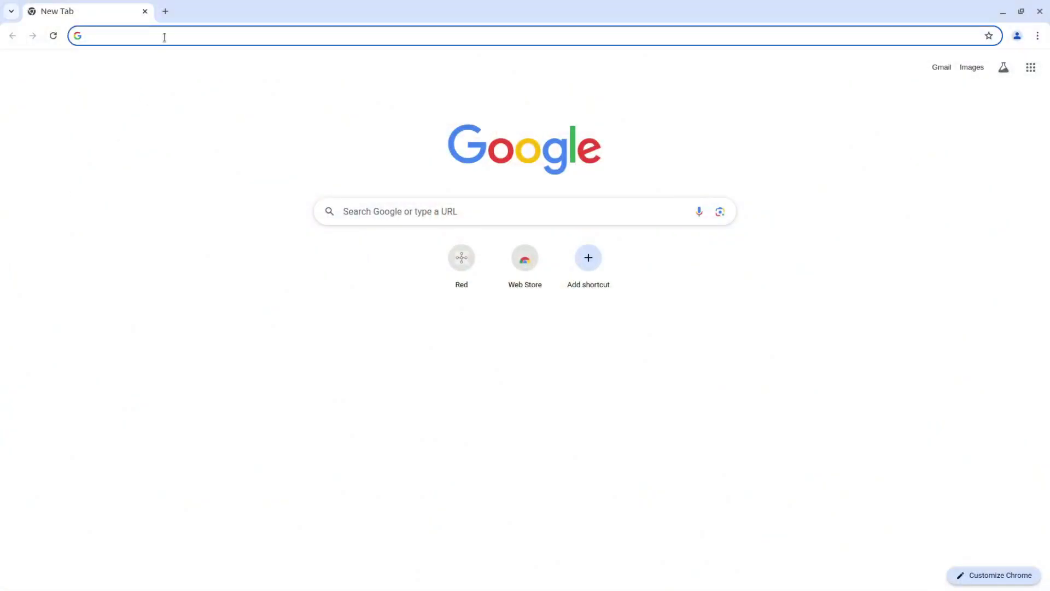
type("htt")
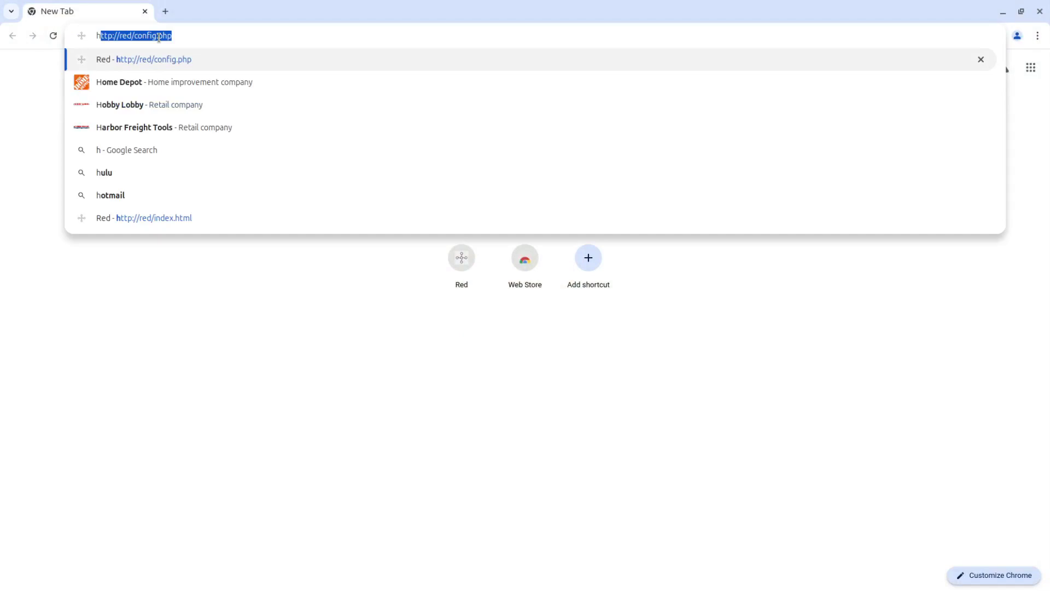
type("p:")
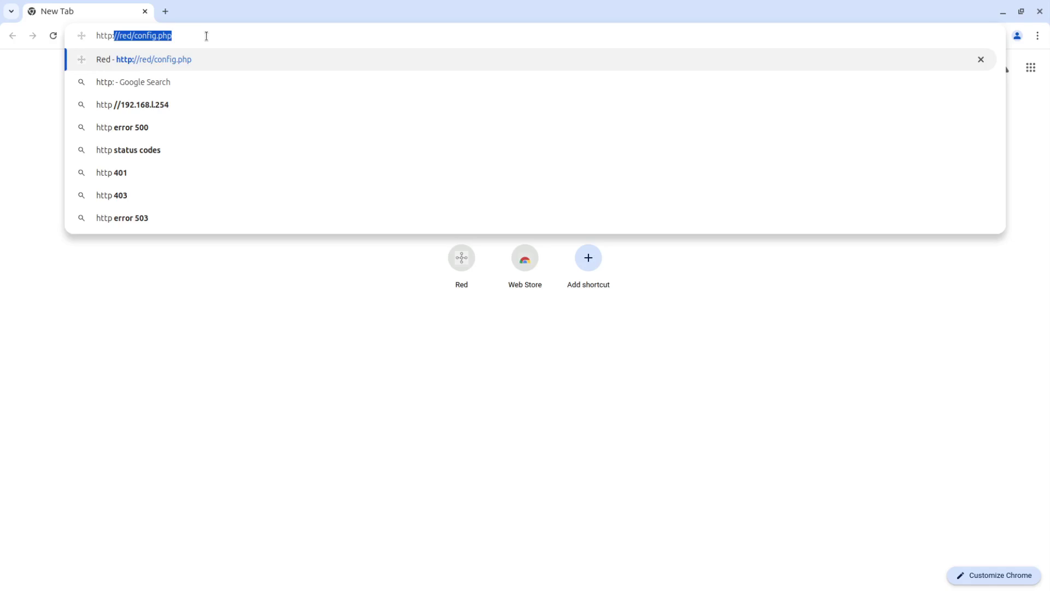
key("Return")
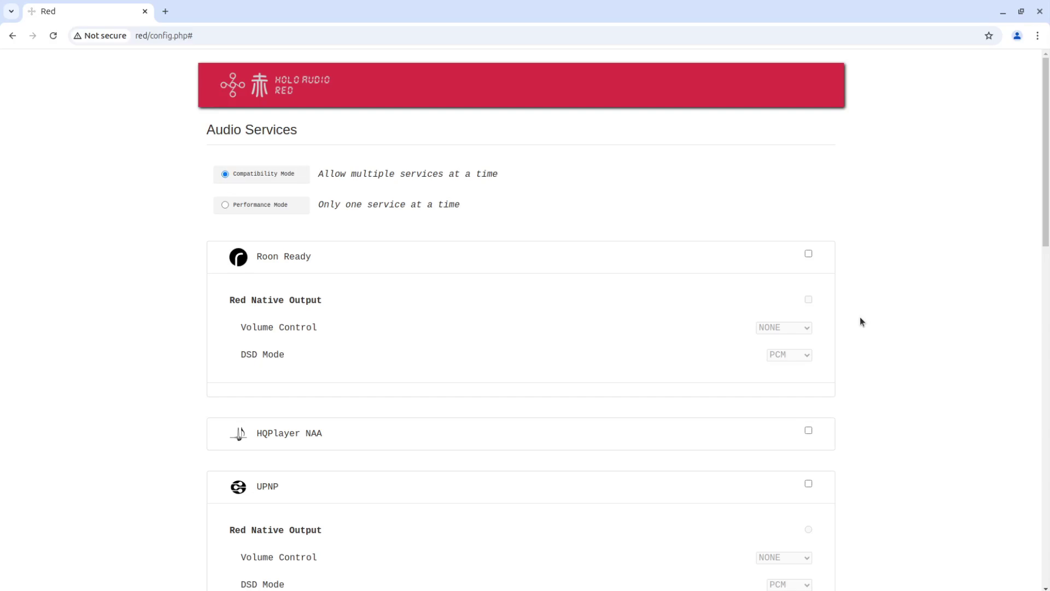
Tick the Roon Ready and UPNP service checkboxes and scroll through the page.
left_click(809, 253)
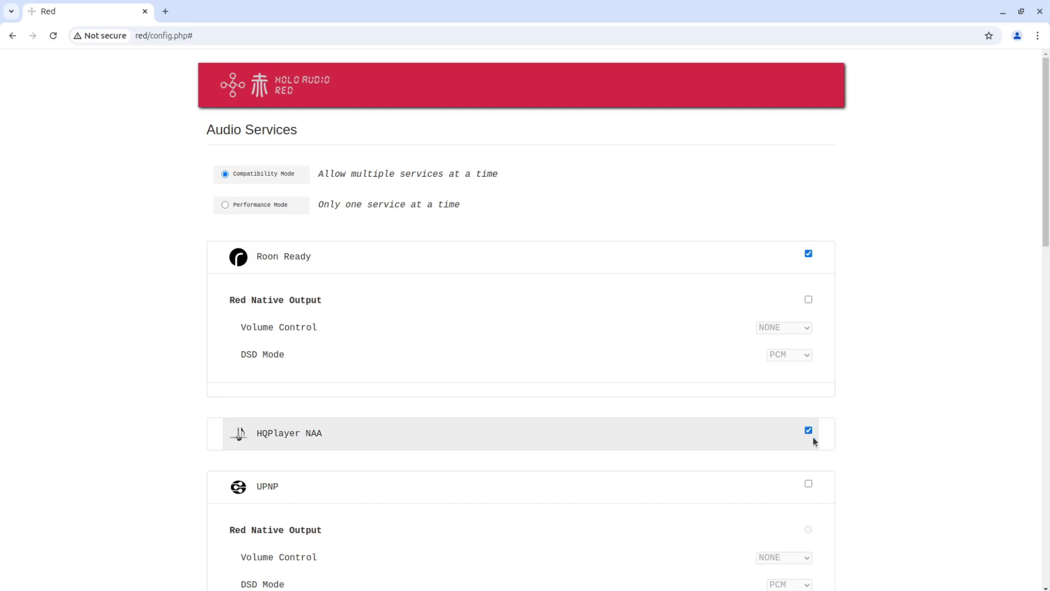
left_click(810, 483)
scroll(813, 485, "down", 2)
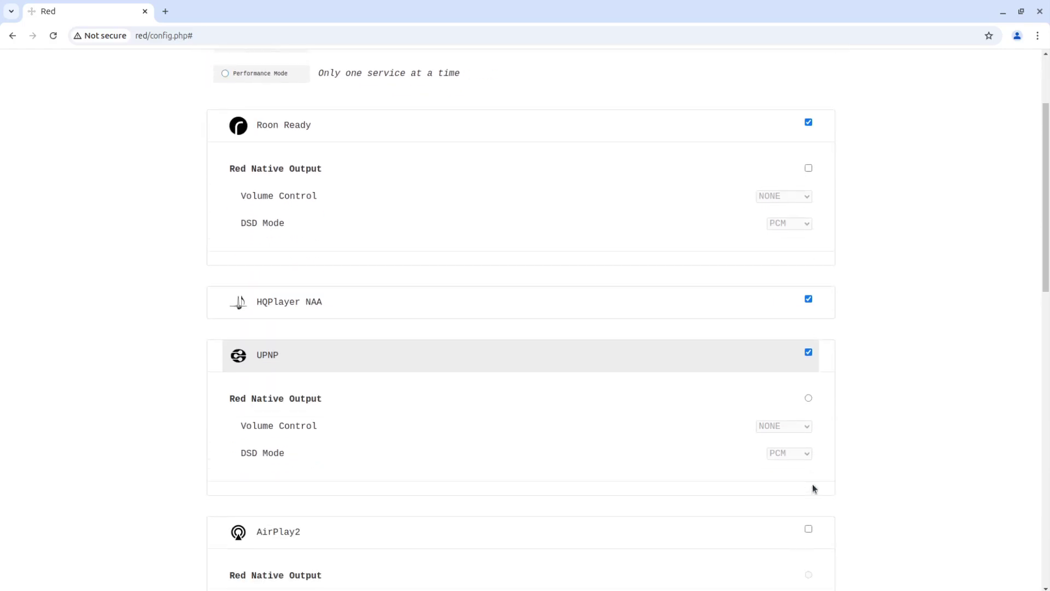
scroll(814, 476, "down", 3)
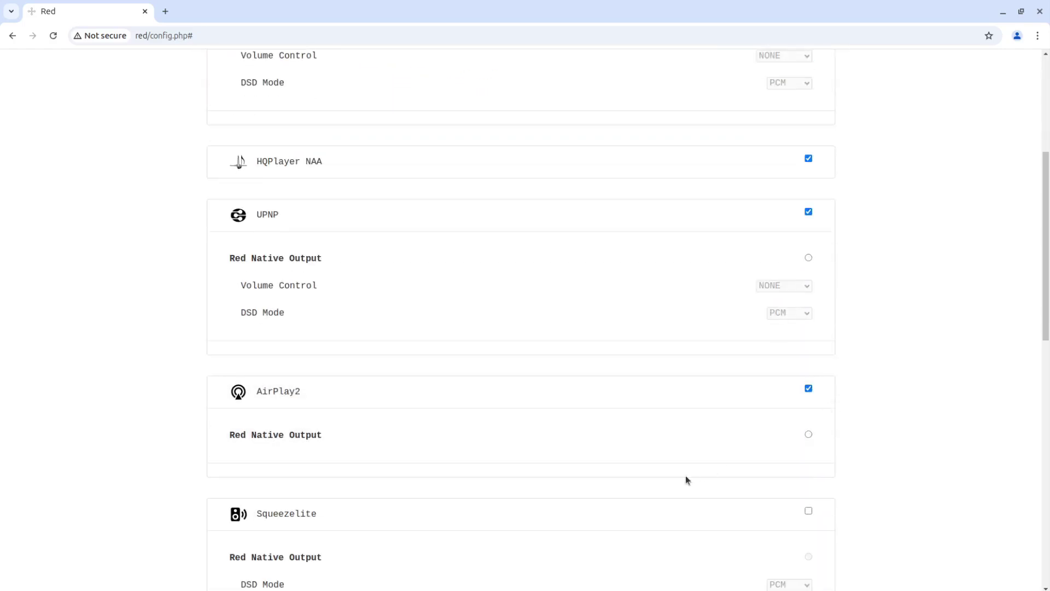
scroll(618, 495, "down", 6)
scroll(616, 499, "up", 1)
scroll(617, 497, "down", 7)
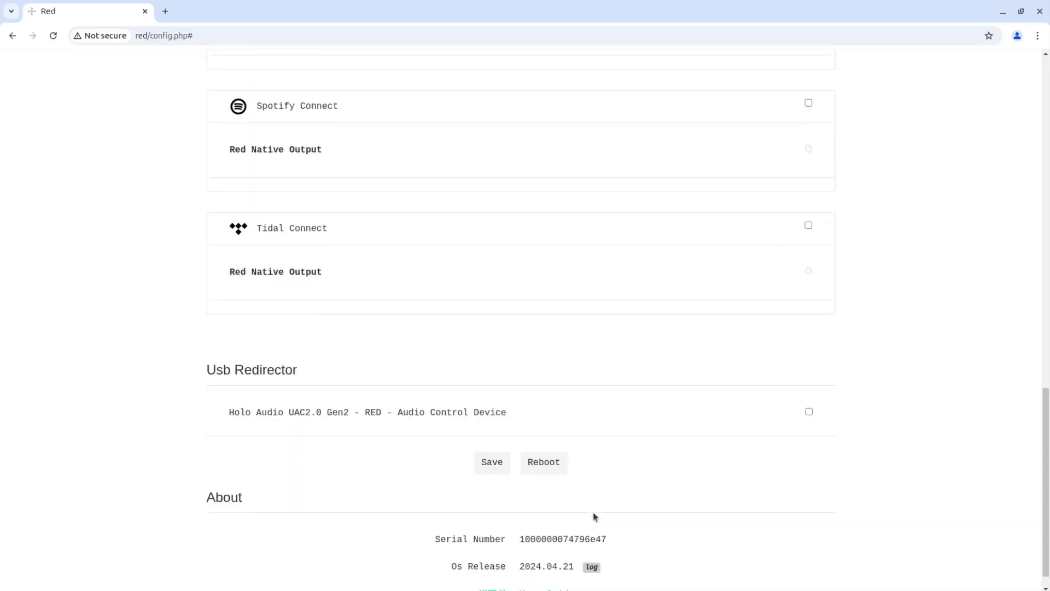
scroll(593, 514, "up", 15)
scroll(641, 517, "up", 3)
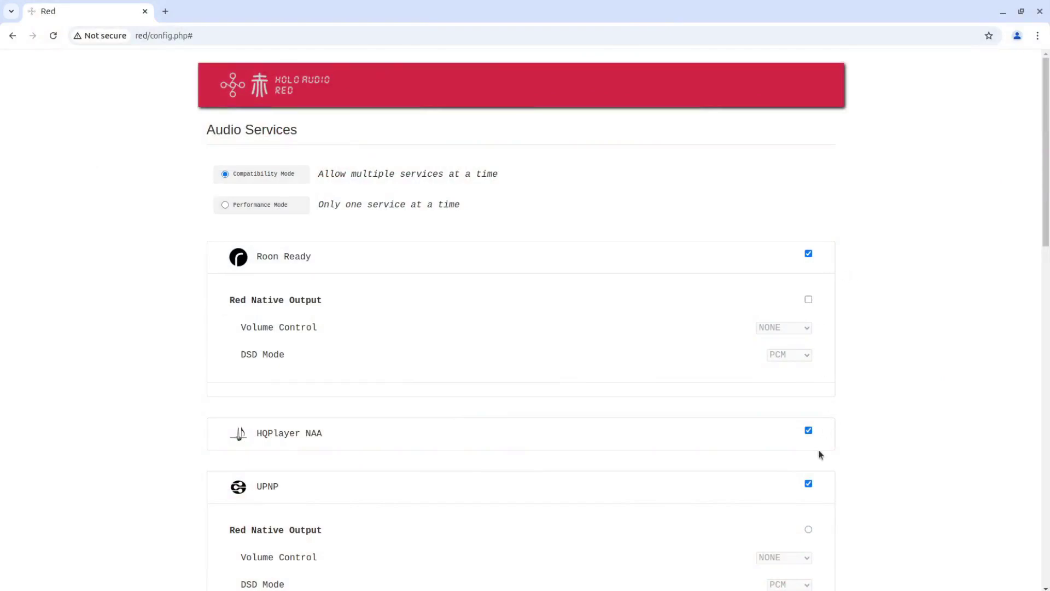
Try Performance Mode with HQPlayer NAA, UPNP and Roon Ready, then return to Compatibility Mode.
left_click(273, 205)
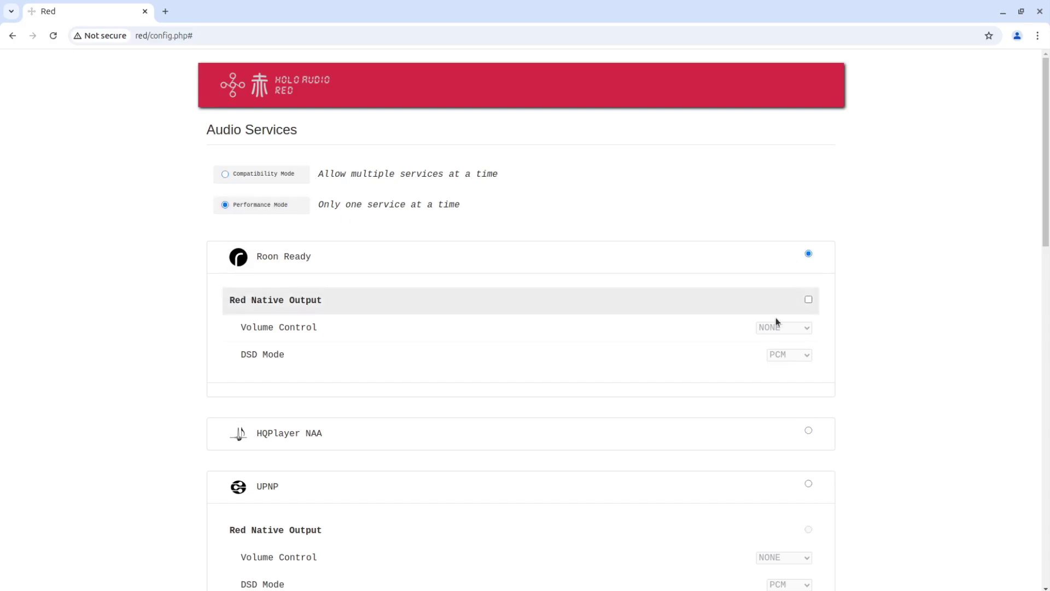
left_click(759, 429)
left_click(762, 481)
left_click(775, 432)
left_click(651, 257)
left_click(287, 175)
Save the Compatibility Mode configuration with only Roon Ready enabled.
scroll(698, 330, "down", 10)
scroll(497, 457, "down", 7)
left_click(500, 439)
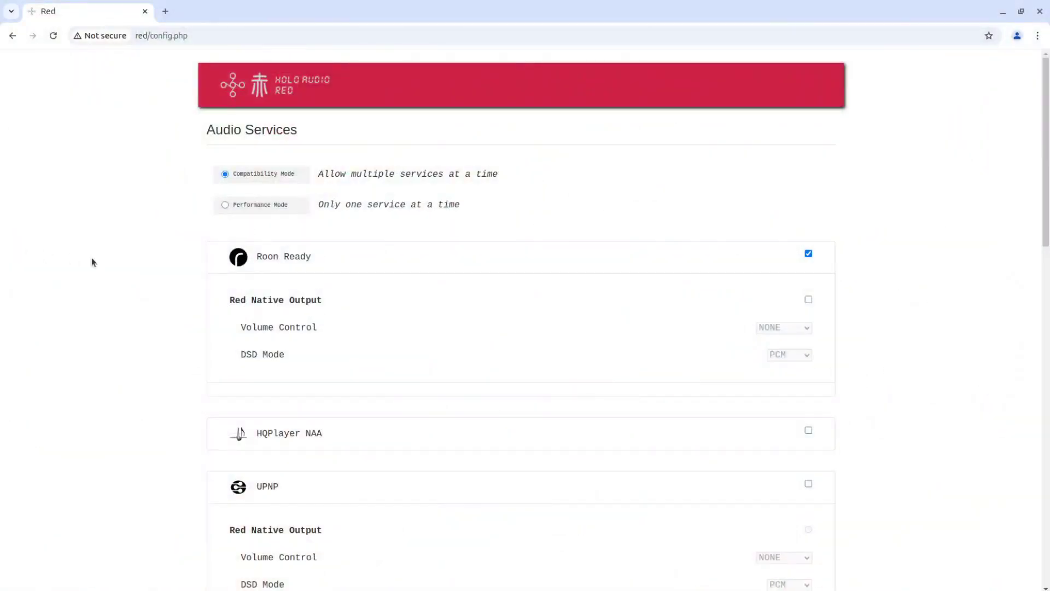
Route Roon Ready to Red Native Output and check its Volume Control is NONE.
left_click(810, 301)
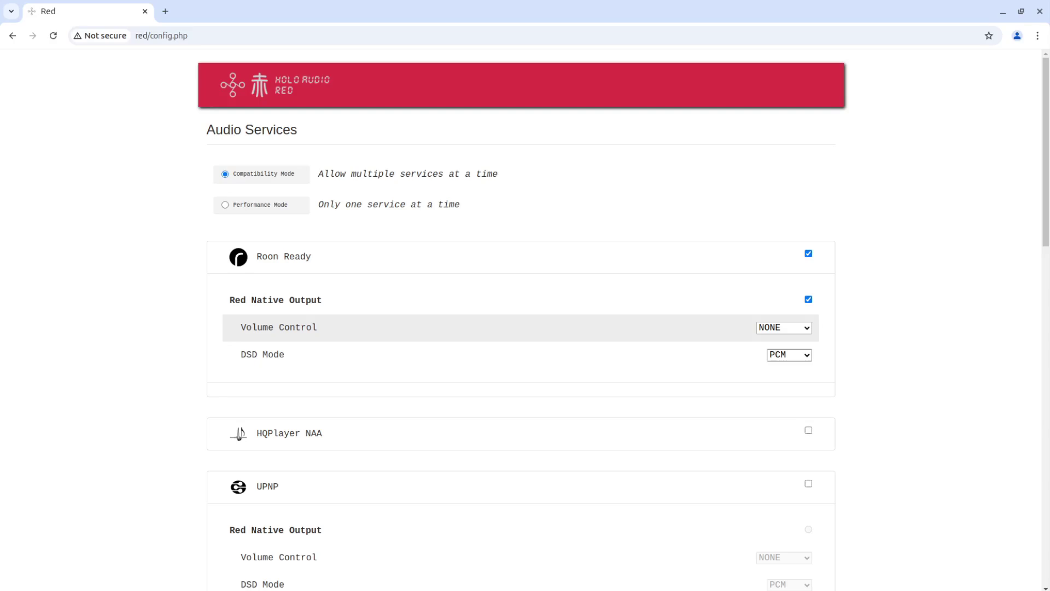
left_click(744, 349)
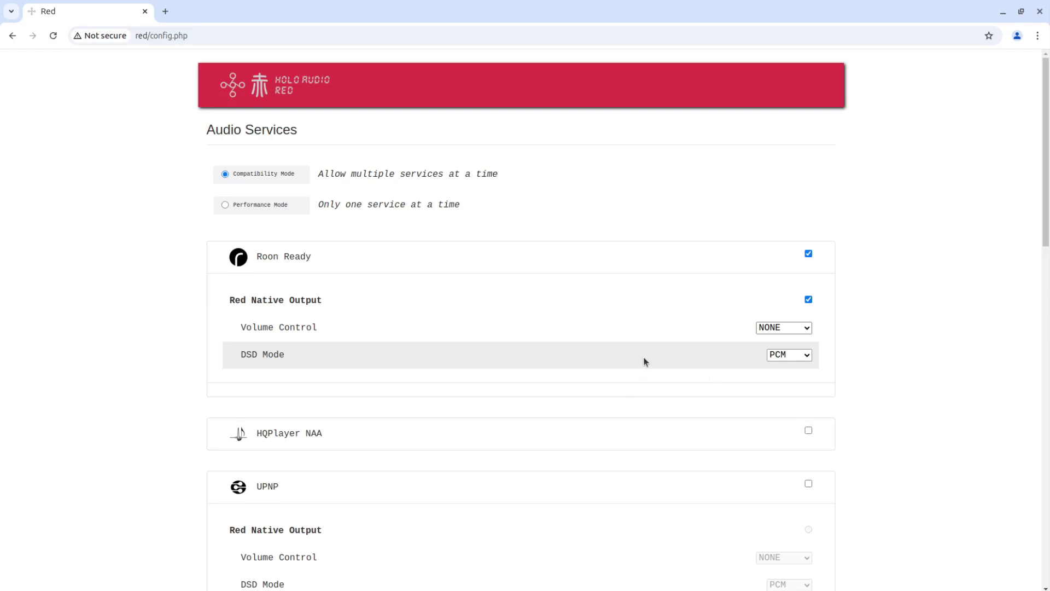
Save Roon Ready's output settings with DSD Mode at PCM.
key("Tab")
scroll(658, 387, "down", 15)
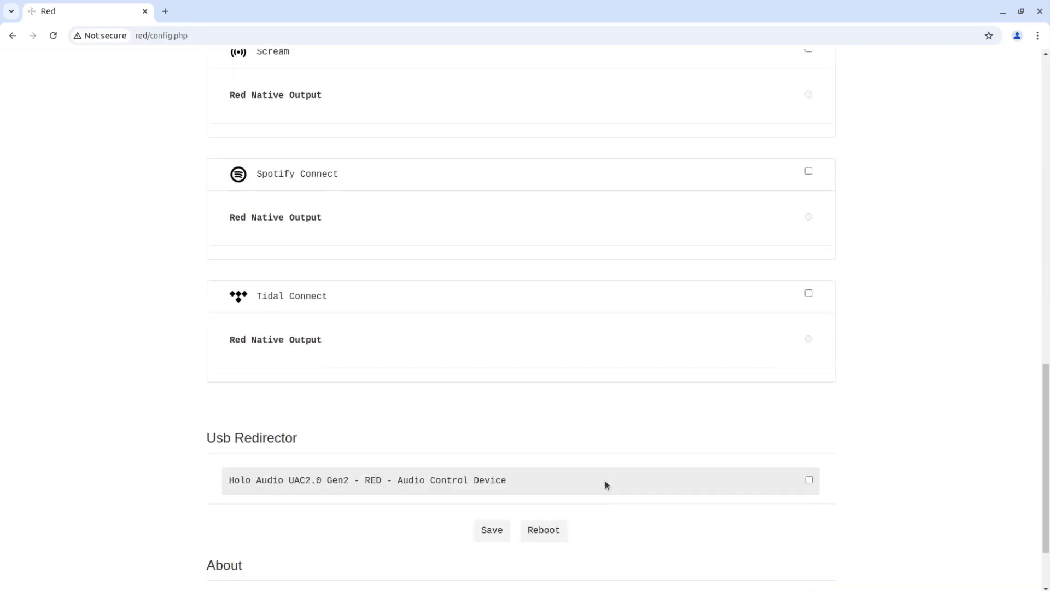
scroll(605, 485, "down", 2)
left_click(496, 440)
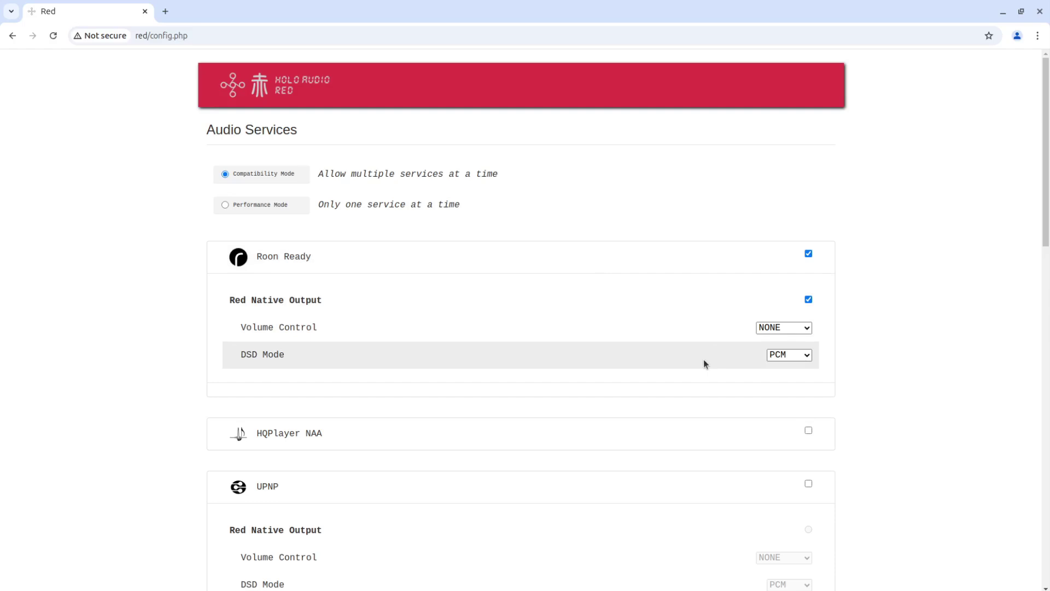
Enable UPNP on Red Native Output and turn on the AirPlay2 service.
scroll(518, 411, "down", 4)
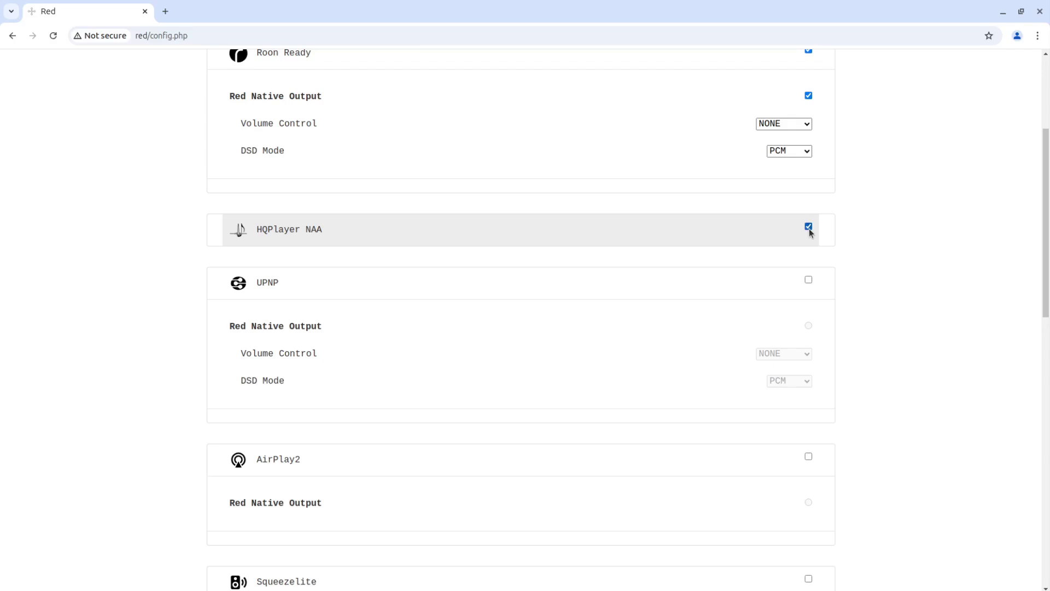
left_click(808, 280)
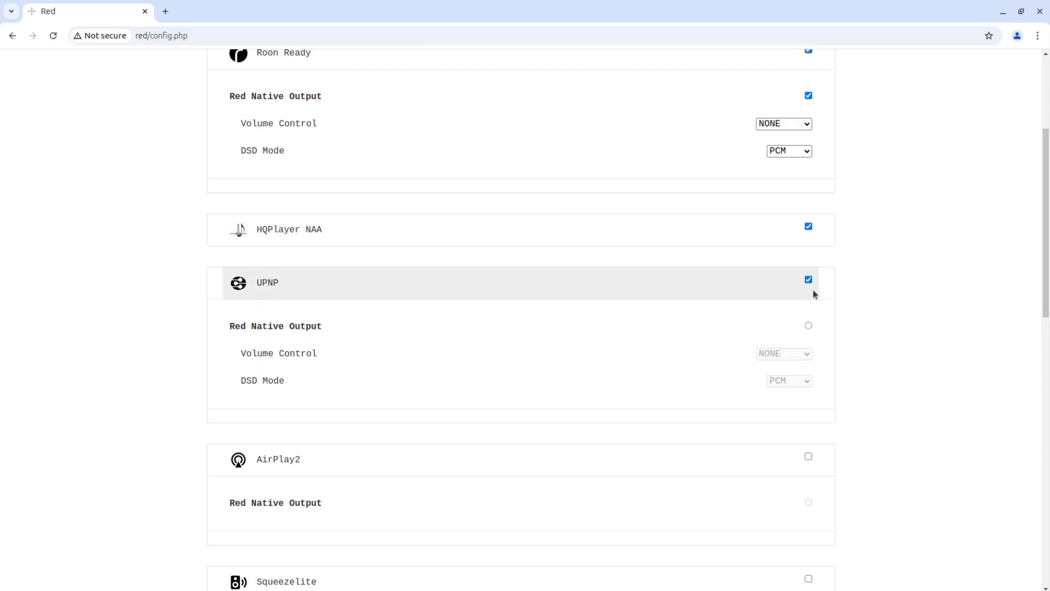
left_click(808, 327)
scroll(763, 365, "down", 4)
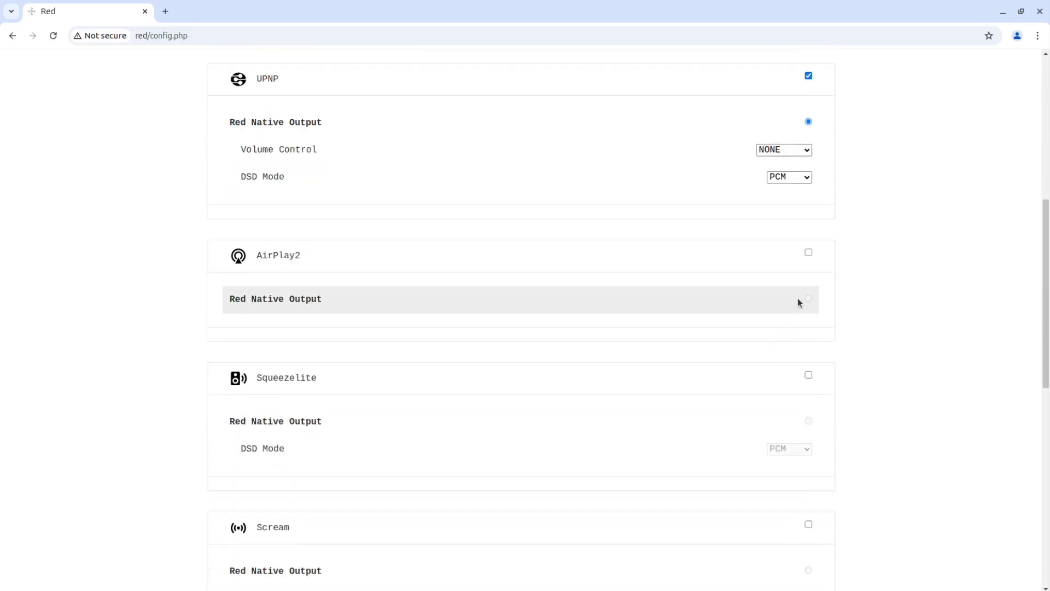
left_click(809, 253)
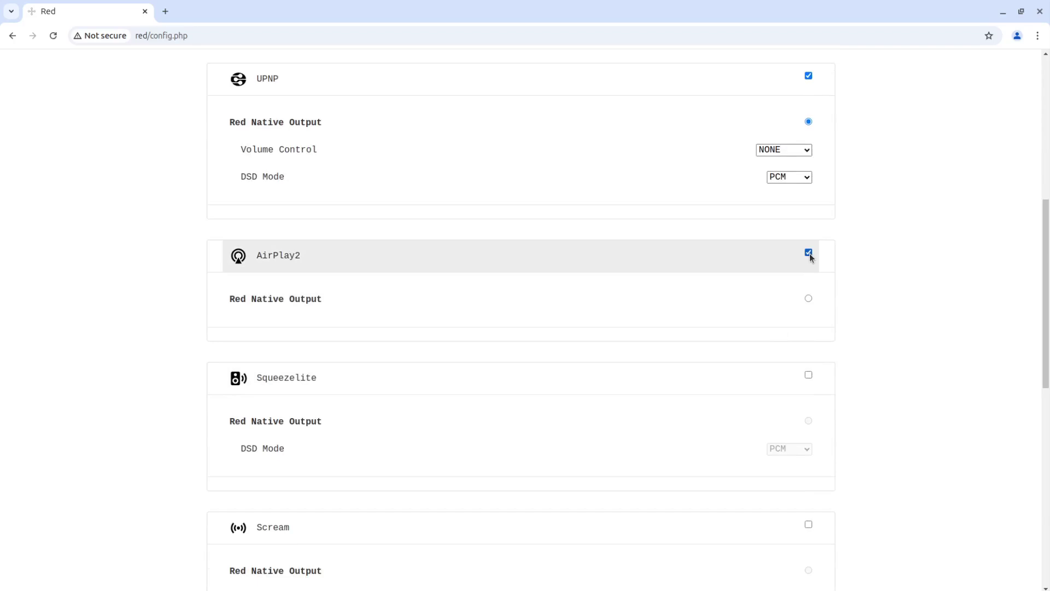
Route AirPlay2 to Red Native Output, then enable Squeezelite on Red Native Output.
left_click(808, 299)
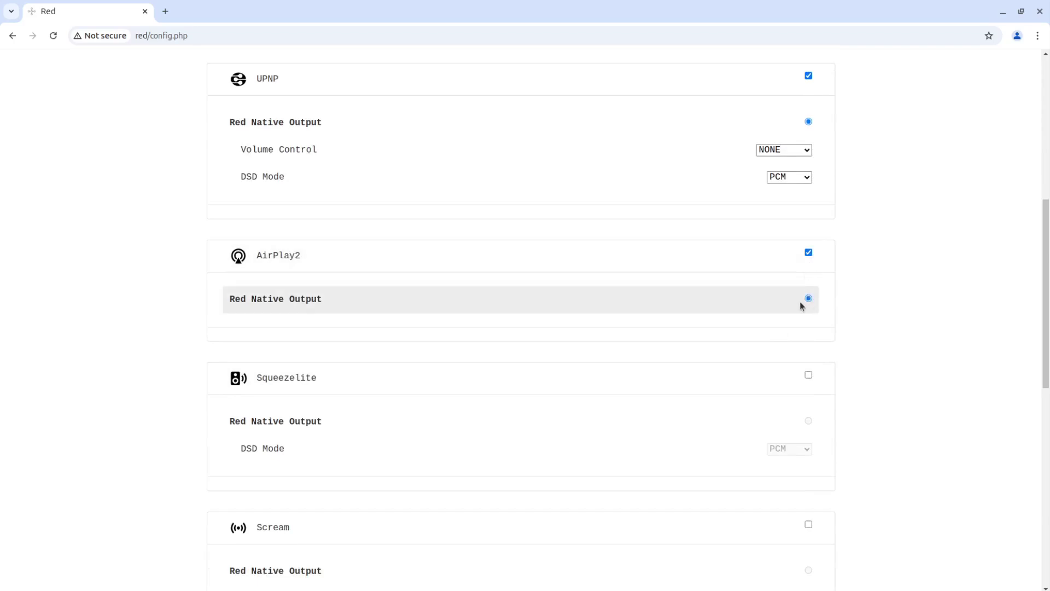
scroll(799, 303, "down", 4)
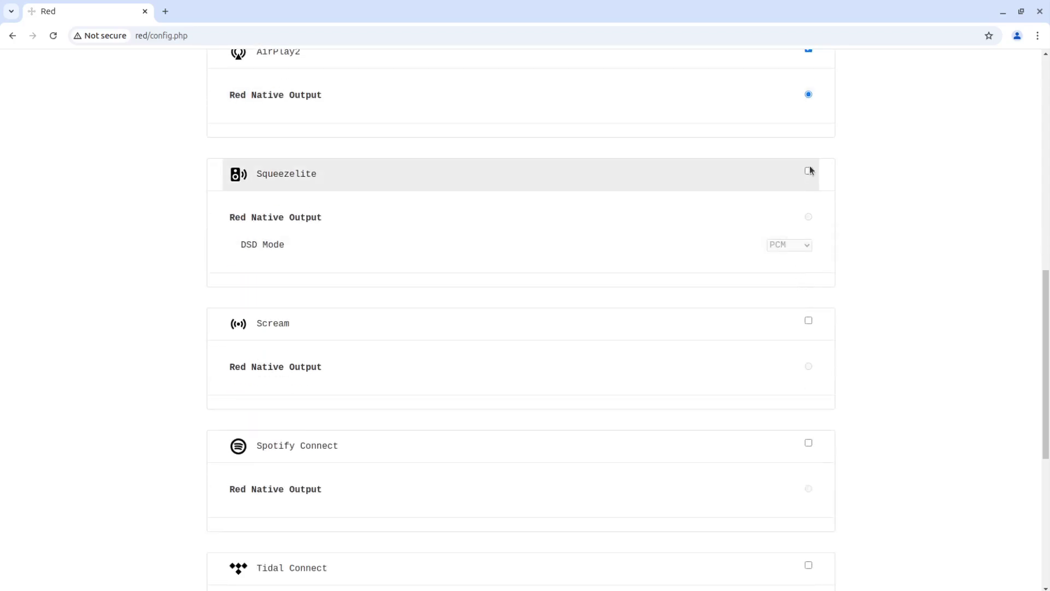
left_click(808, 171)
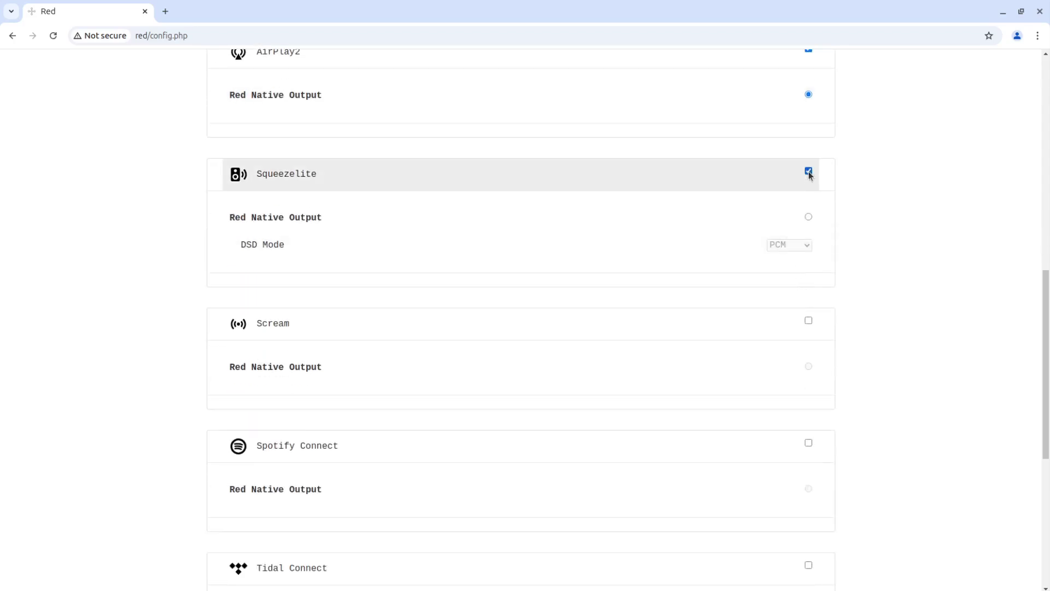
left_click(808, 217)
Turn on the Scream service and route it to Red Native Output.
scroll(755, 257, "down", 3)
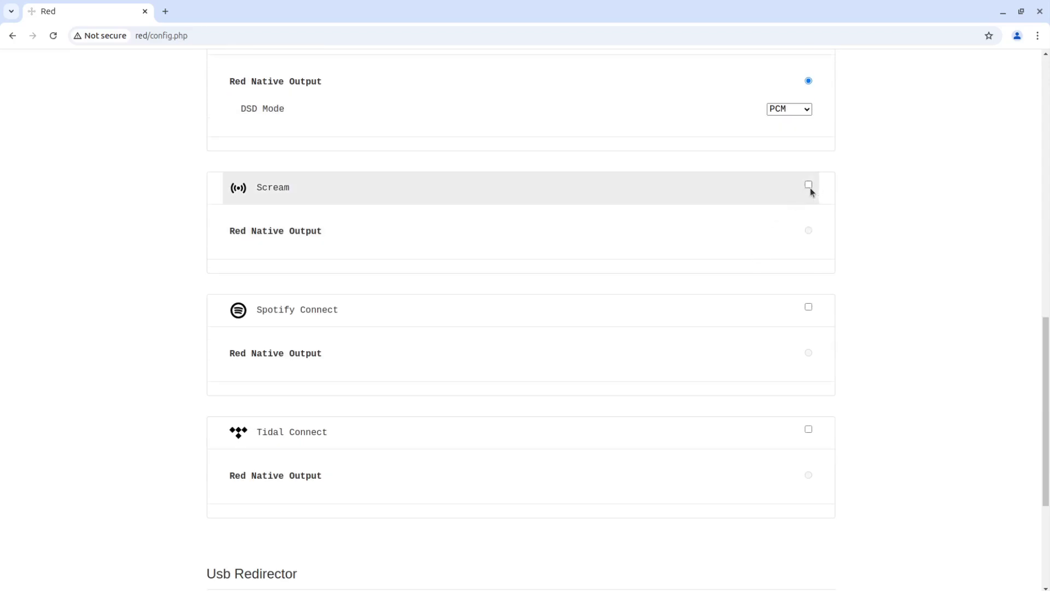
left_click(809, 185)
scroll(763, 288, "up", 1)
scroll(763, 284, "up", 1)
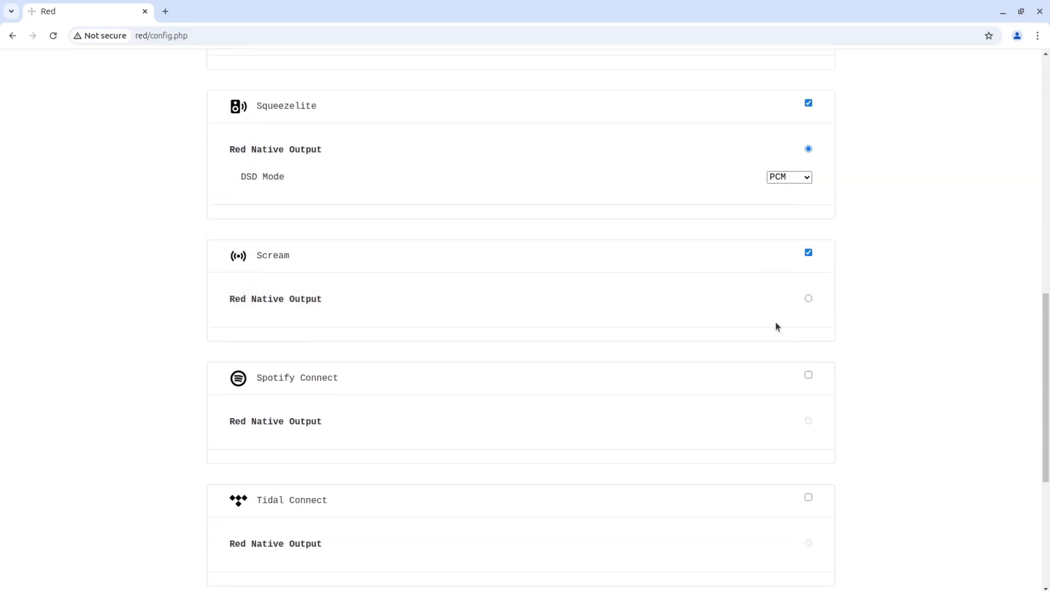
left_click(809, 299)
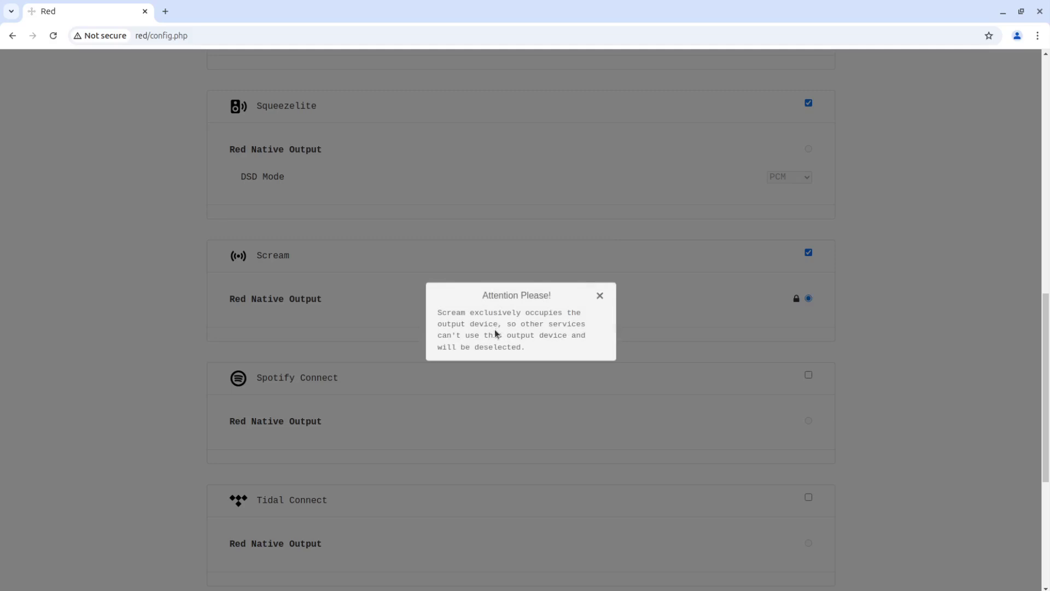
Close the 'Attention Please!' exclusivity warning and switch Scream back off.
left_click_drag(441, 312, 593, 348)
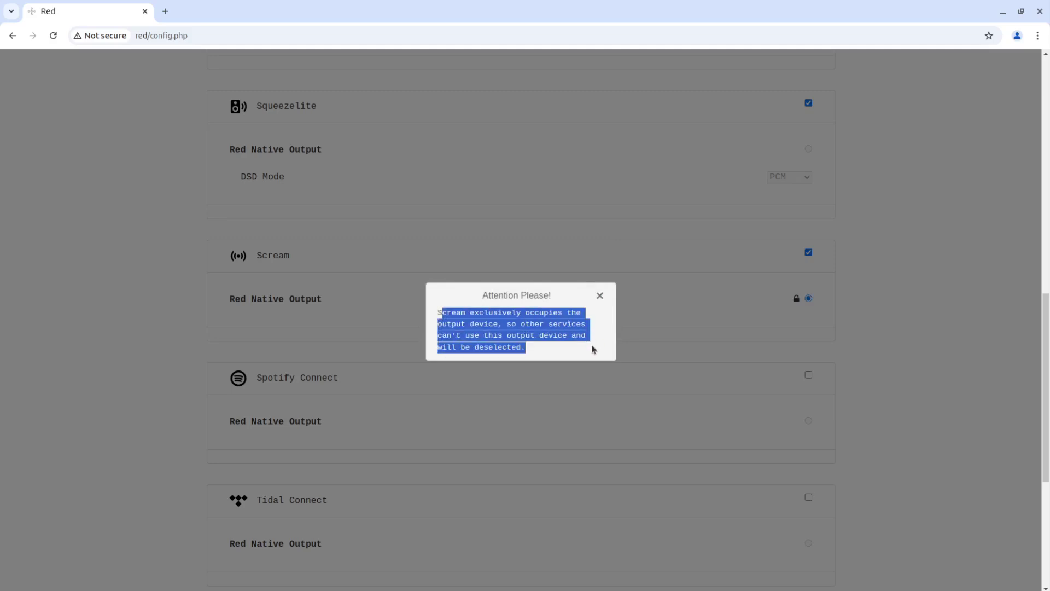
left_click(670, 349)
left_click(601, 297)
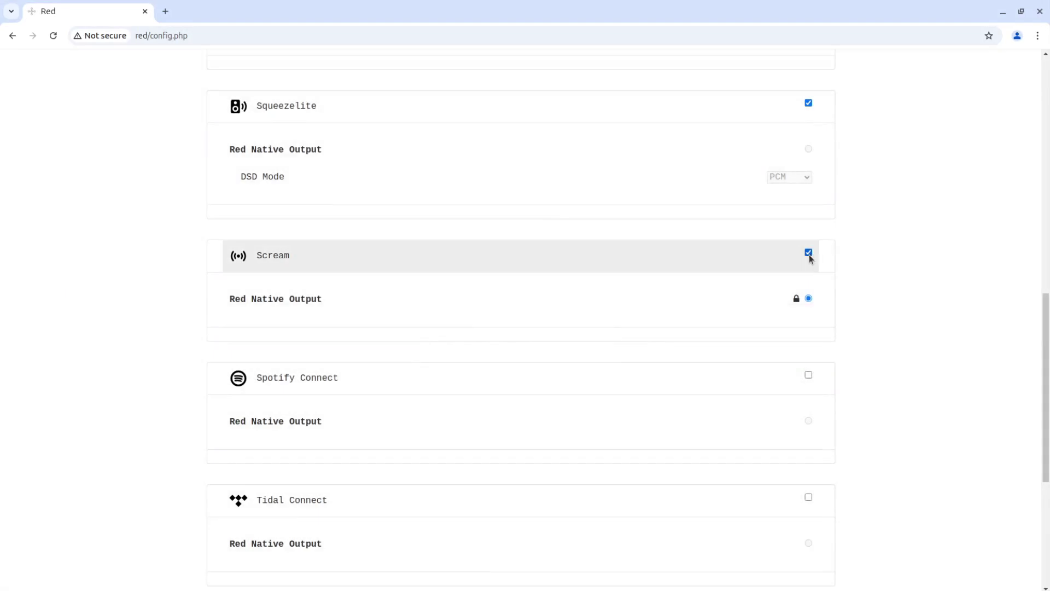
left_click(810, 255)
Enable Spotify Connect and Tidal Connect, then scroll down to the Save button.
scroll(742, 277, "down", 2)
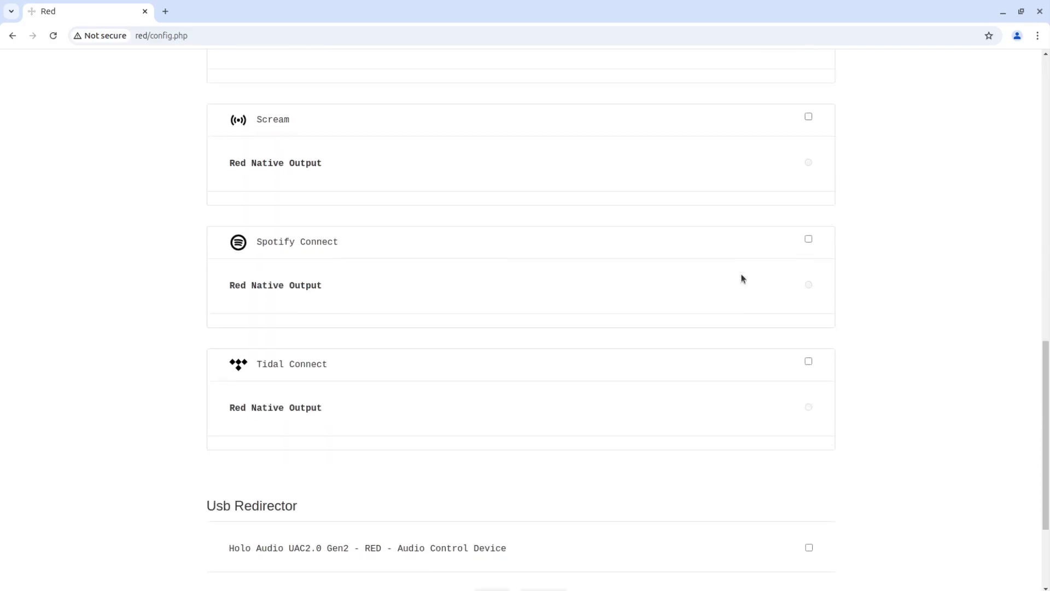
left_click(808, 240)
left_click(808, 360)
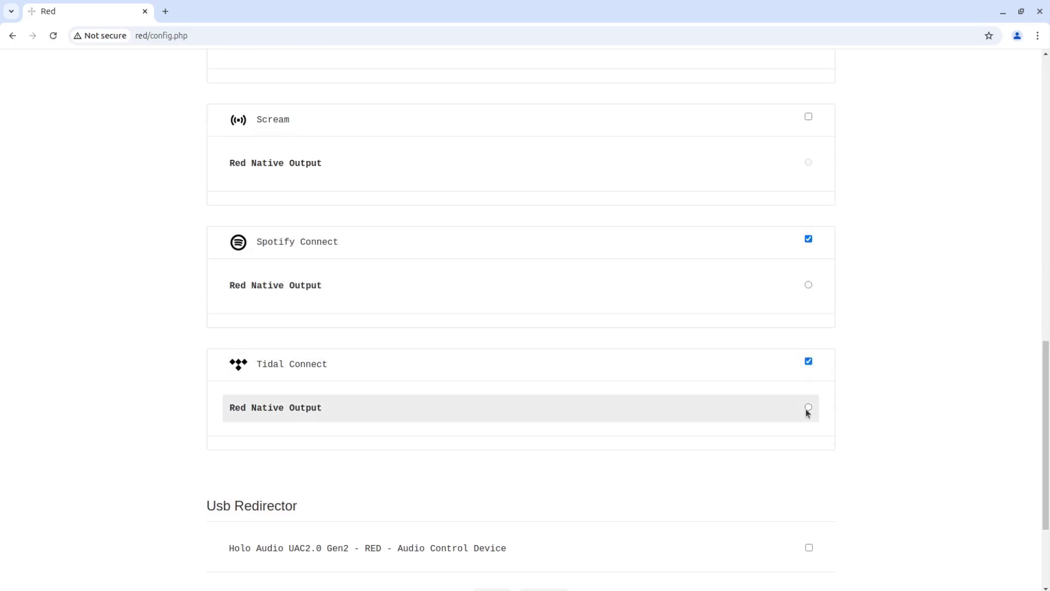
scroll(785, 387, "up", 15)
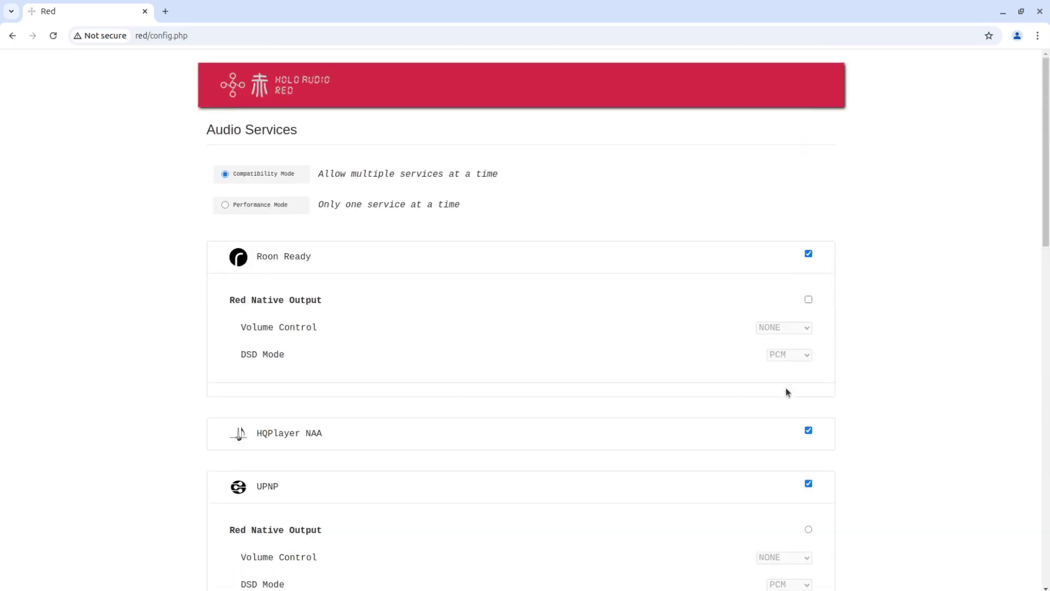
scroll(780, 403, "down", 4)
scroll(779, 401, "up", 1)
scroll(750, 336, "down", 1)
scroll(739, 372, "up", 1)
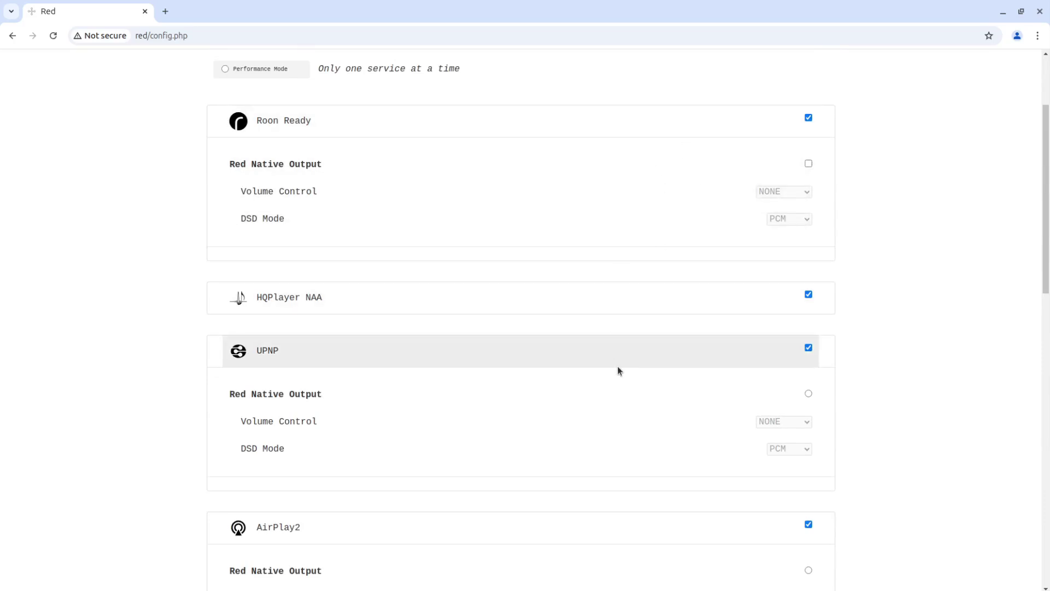
scroll(619, 362, "down", 5)
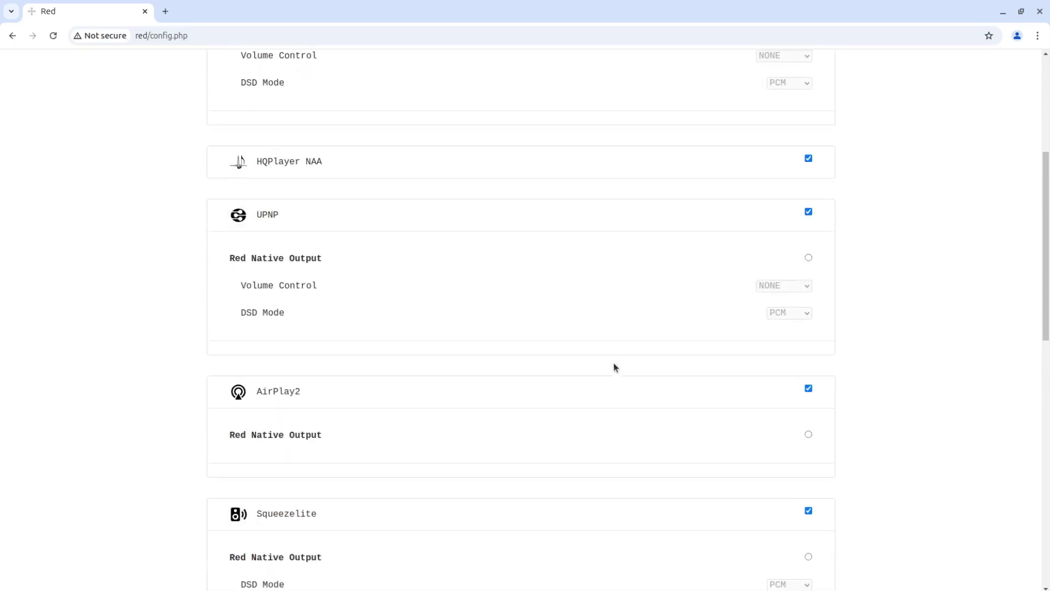
scroll(613, 363, "down", 20)
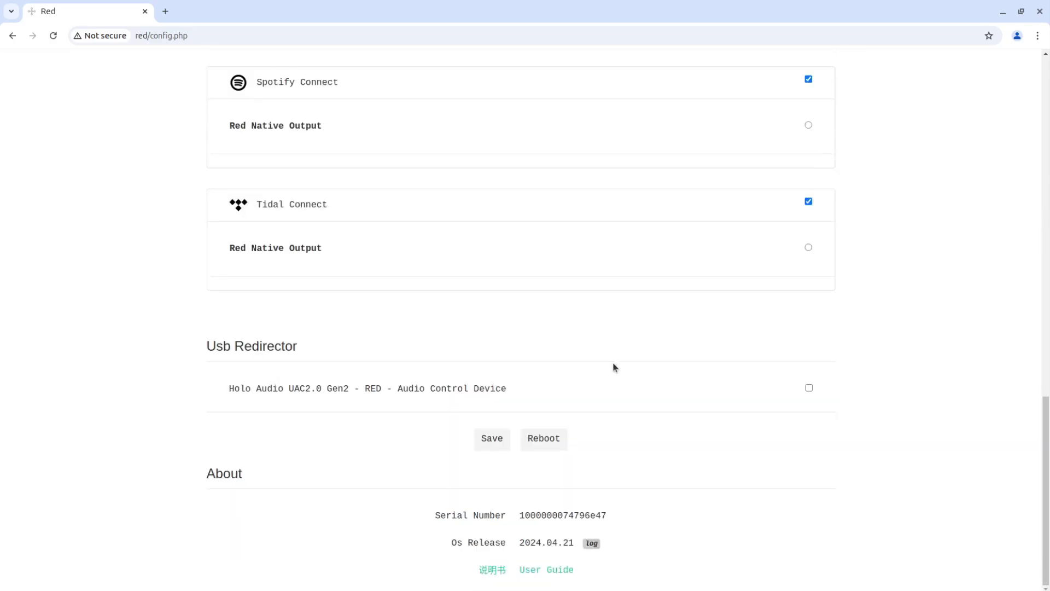
Save the service settings and let the page reload with the USB -> Yggdrasil+ output.
left_click(492, 439)
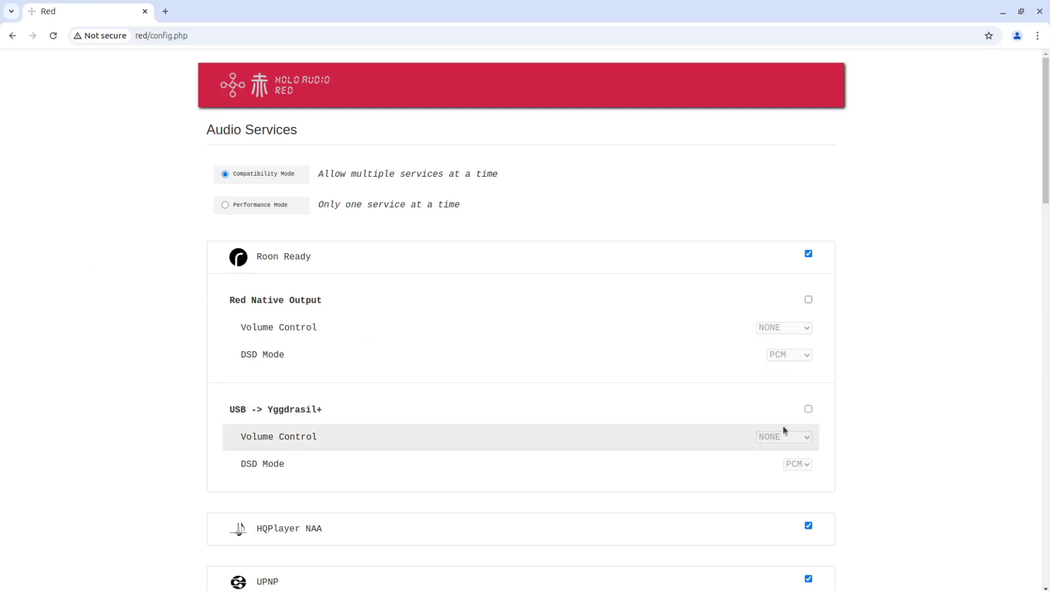
Enable both Red Native Output and USB -> Yggdrasil+ for Roon Ready.
left_click(809, 300)
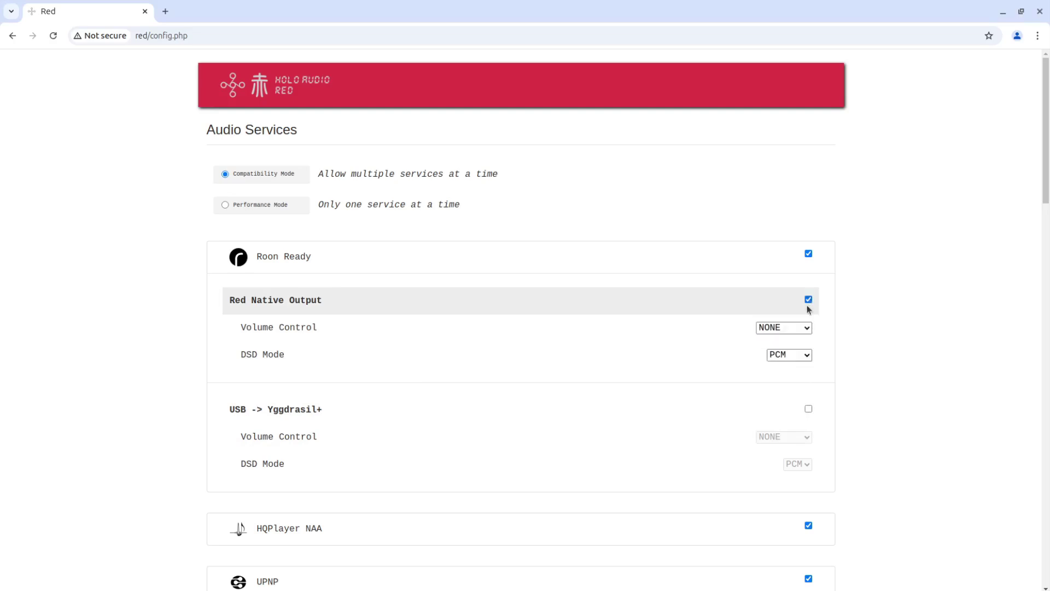
left_click(809, 410)
scroll(642, 362, "down", 2)
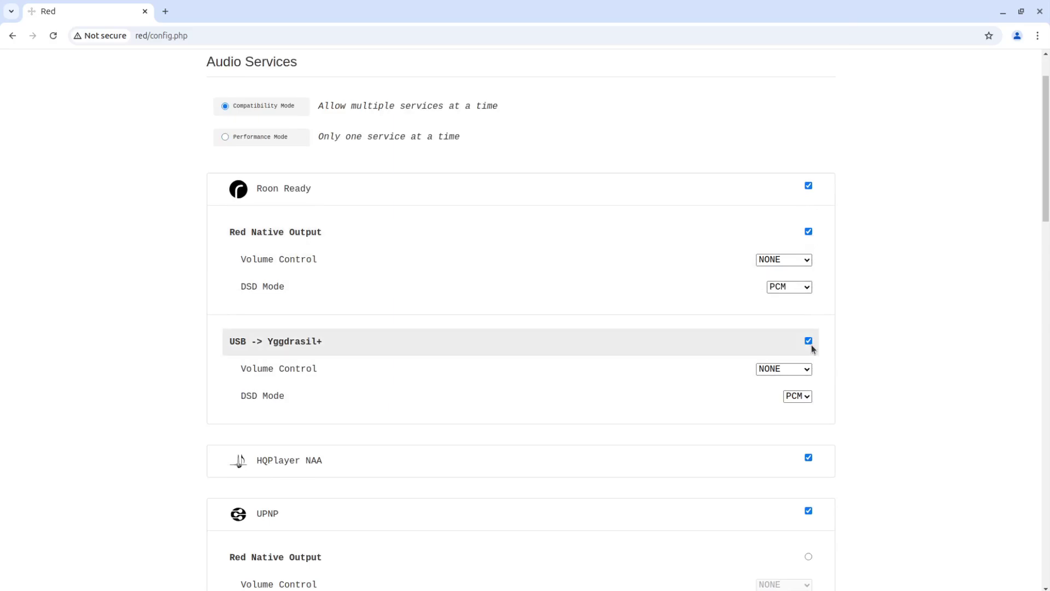
scroll(812, 345, "down", 5)
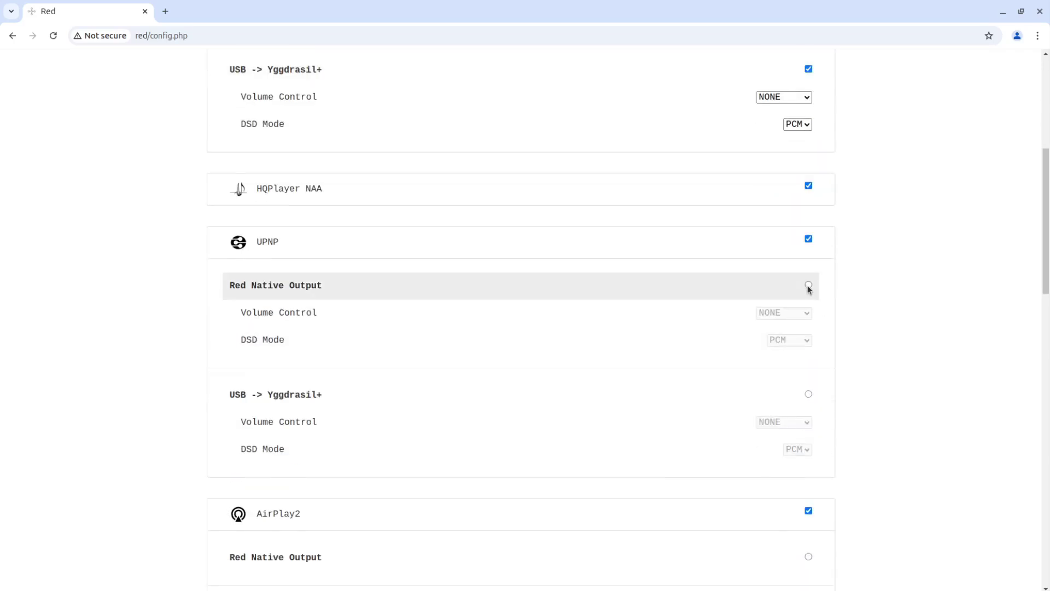
Route UPNP to the USB -> Yggdrasil+ output instead of Red Native Output.
left_click(809, 286)
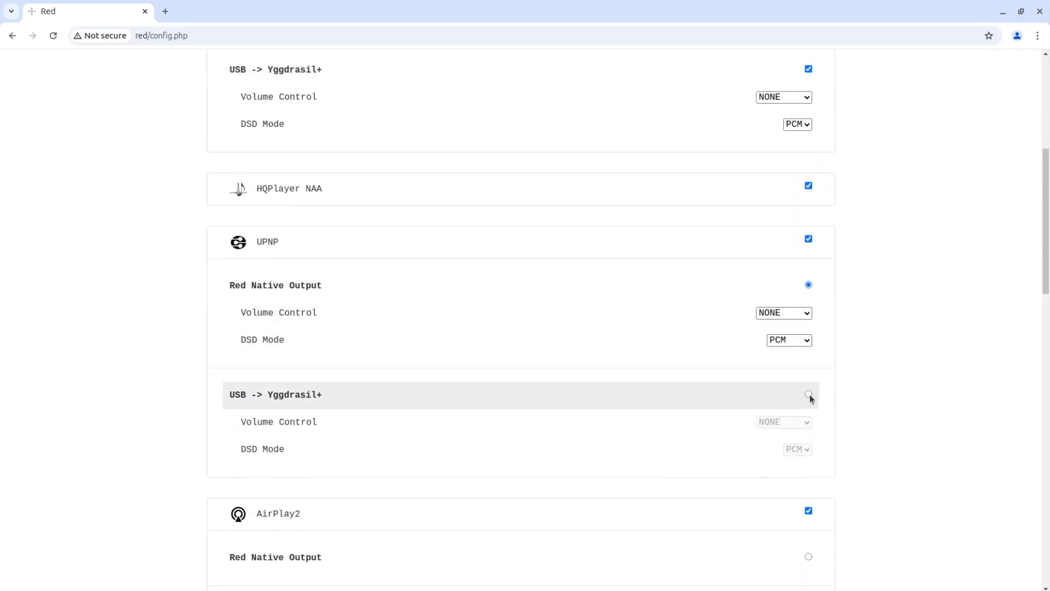
left_click(809, 395)
left_click(808, 285)
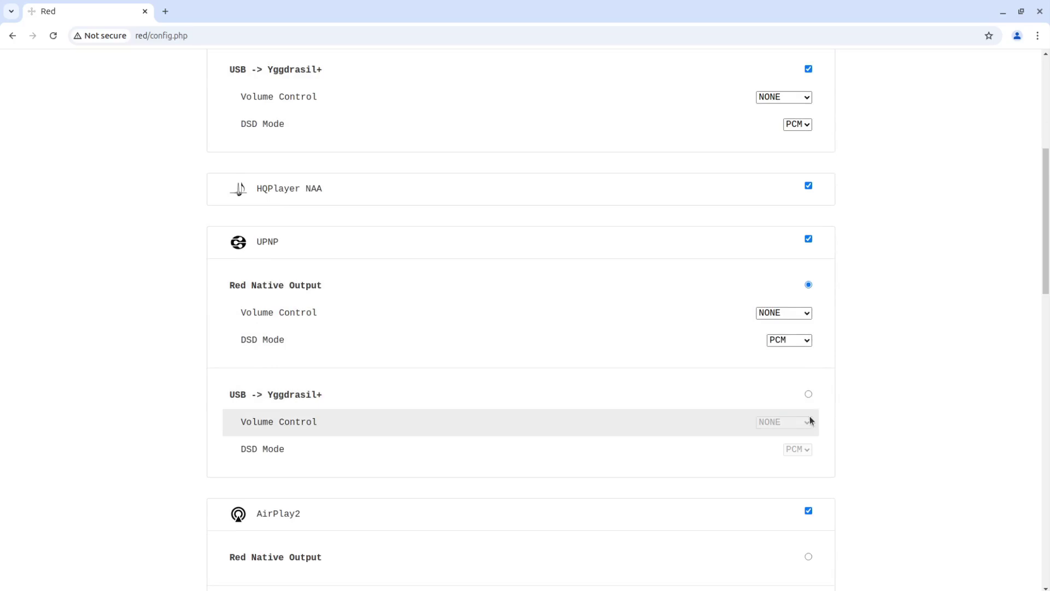
left_click(808, 395)
left_click(809, 286)
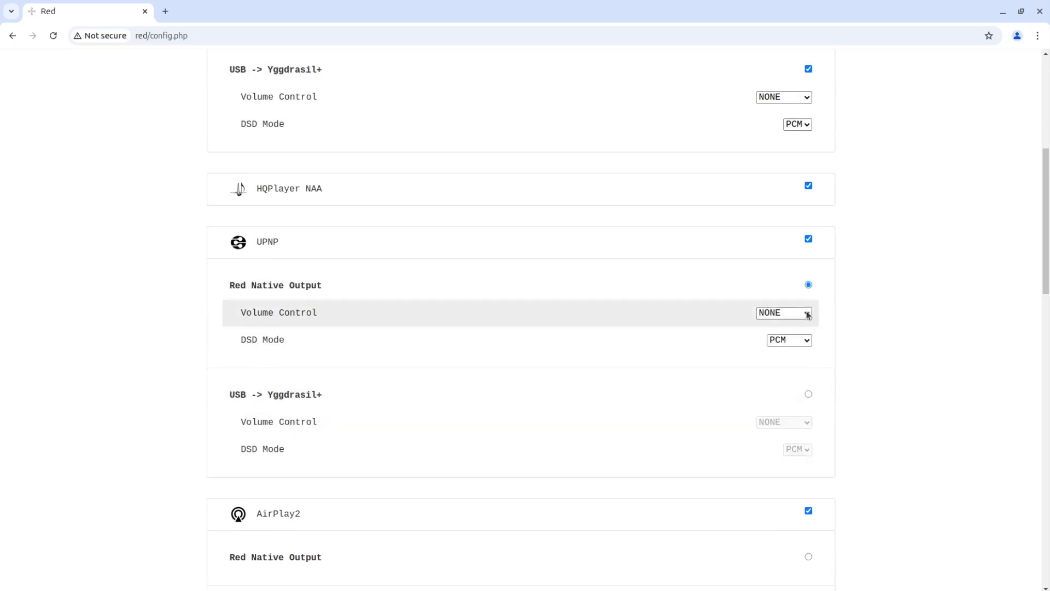
left_click(809, 395)
left_click(808, 285)
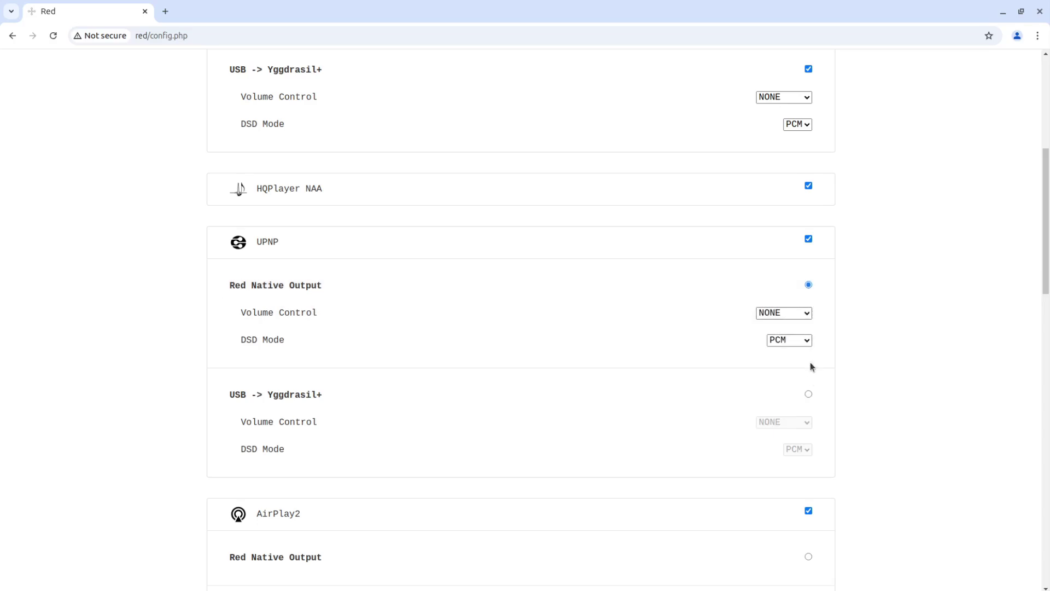
left_click(809, 395)
Route Squeezelite to Red Native Output after briefly trying USB -> Yggdrasil+.
scroll(810, 394, "up", 3)
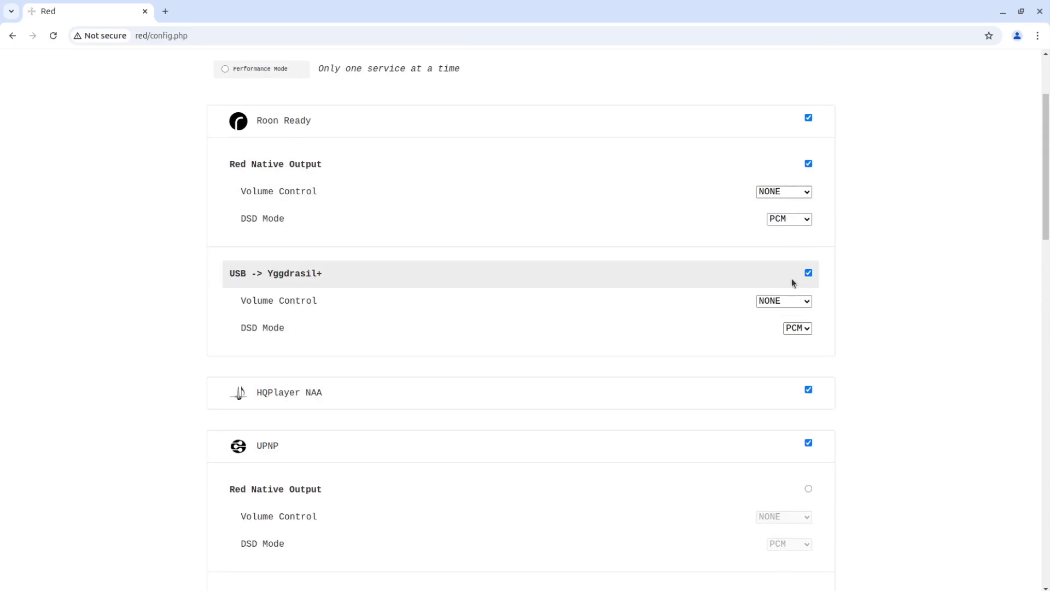
scroll(792, 282, "down", 10)
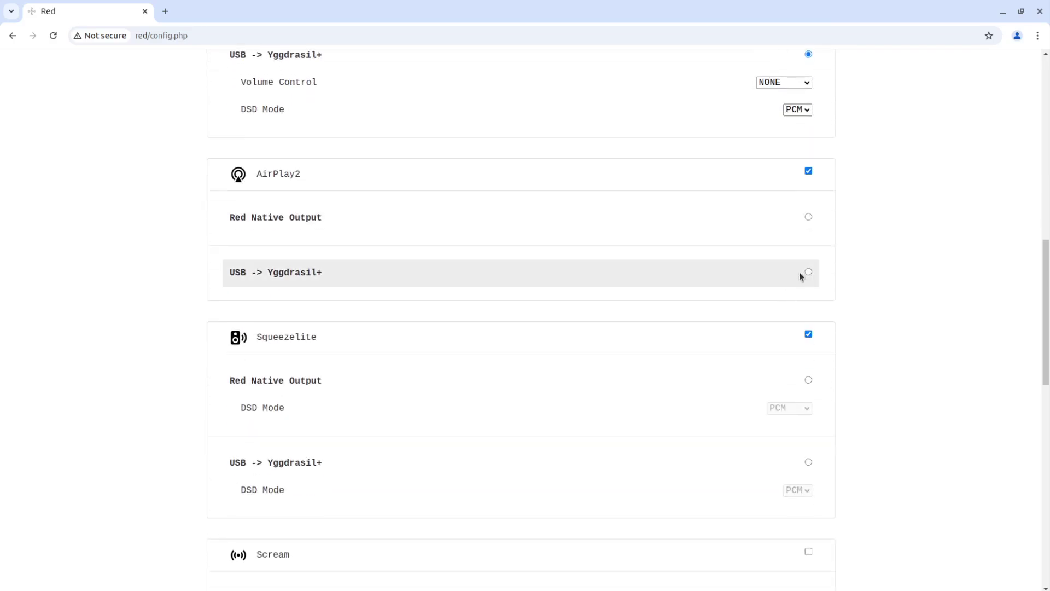
scroll(802, 275, "down", 3)
left_click(809, 244)
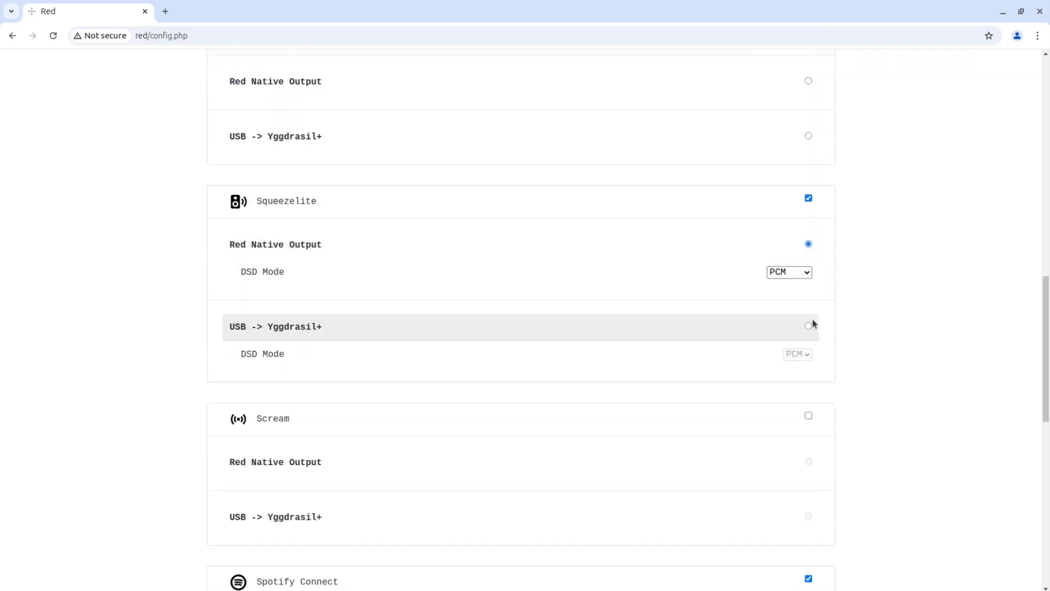
left_click(809, 326)
left_click(809, 245)
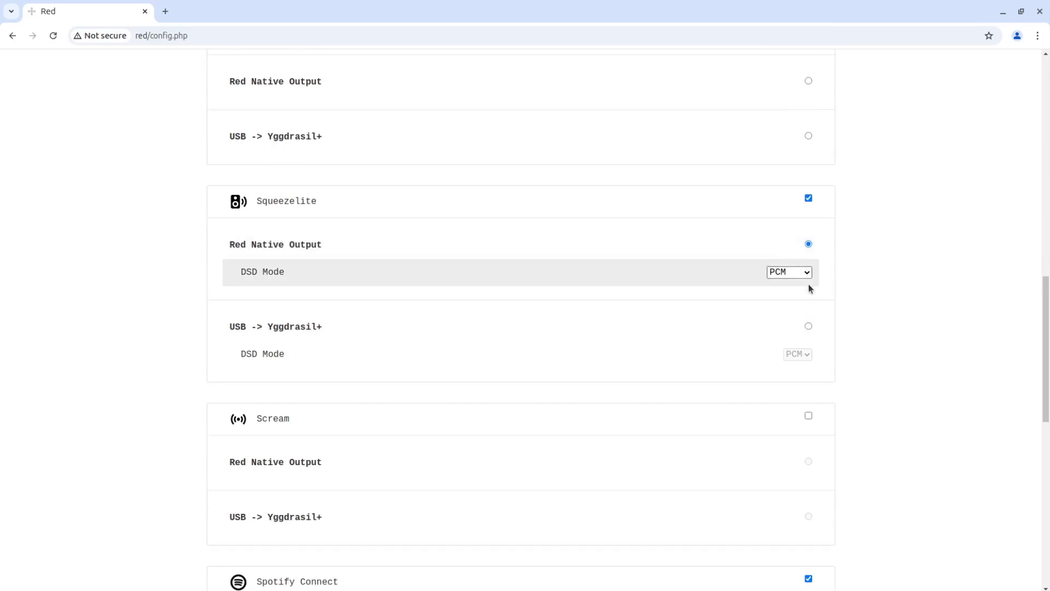
left_click(809, 327)
left_click(808, 244)
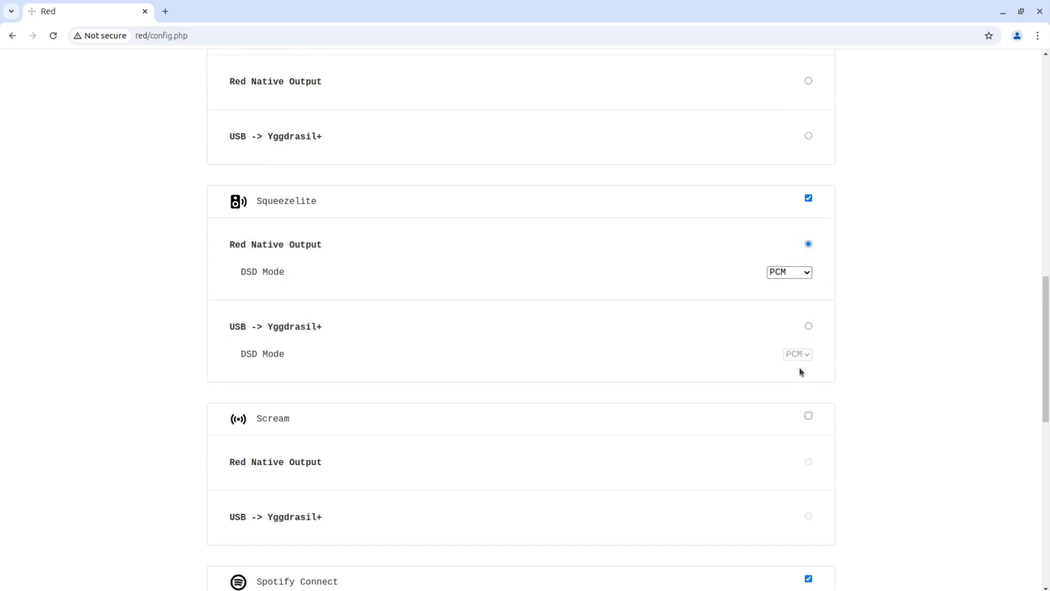
Route Spotify Connect to Red Native Output as well.
scroll(790, 359, "down", 3)
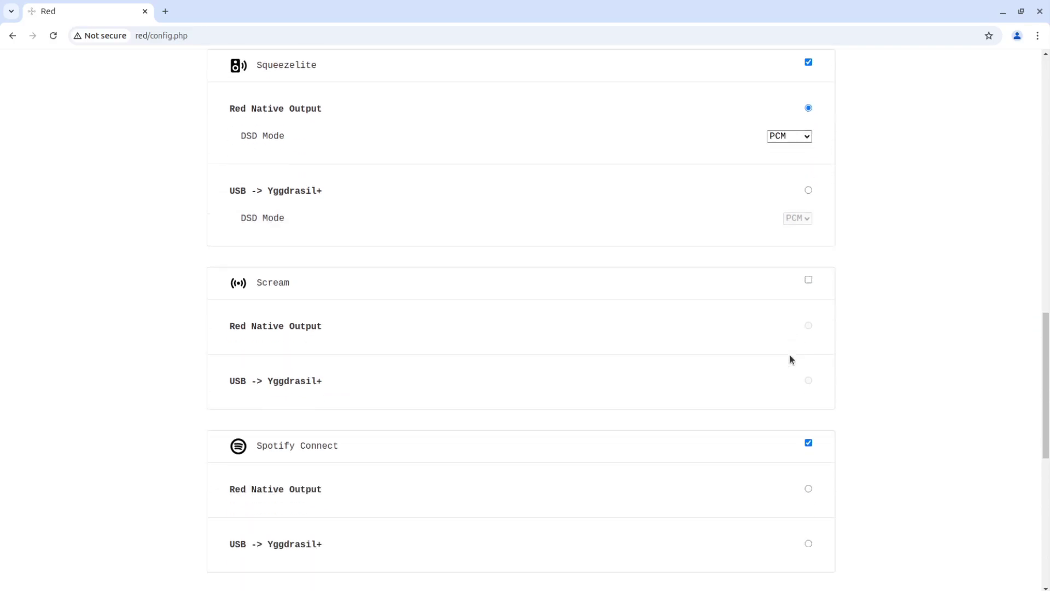
scroll(789, 352, "down", 3)
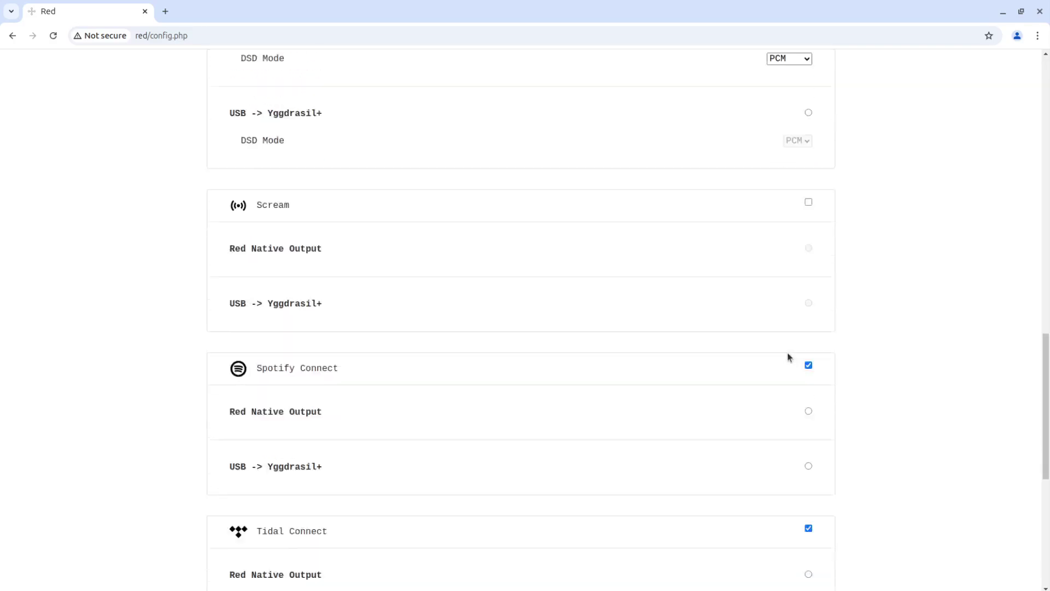
left_click(807, 353)
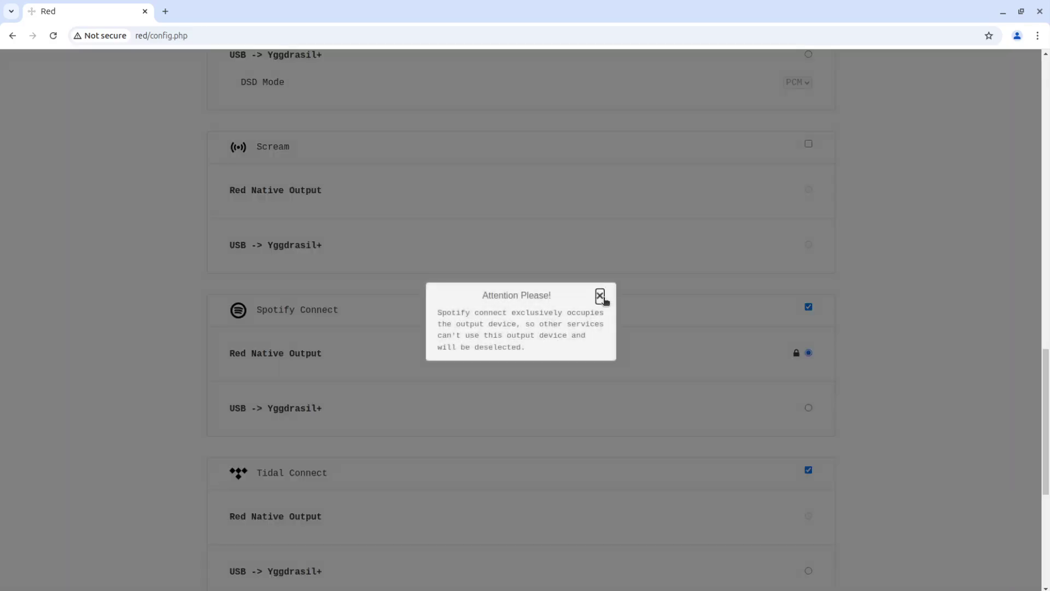
Dismiss the exclusivity notice, move Spotify Connect to USB -> Yggdrasil+, then disable Spotify Connect.
left_click(600, 296)
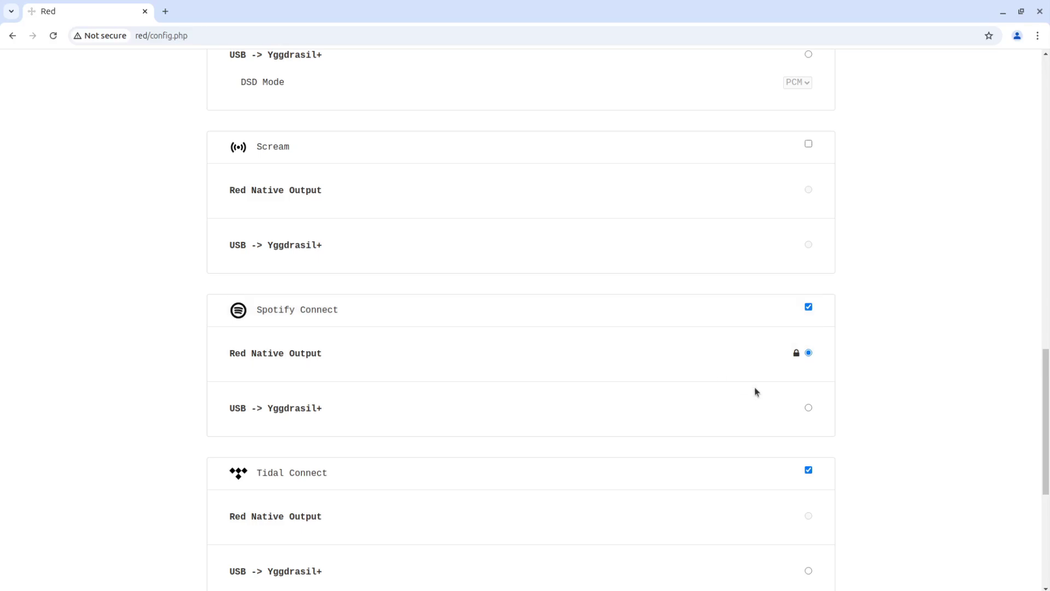
left_click(809, 408)
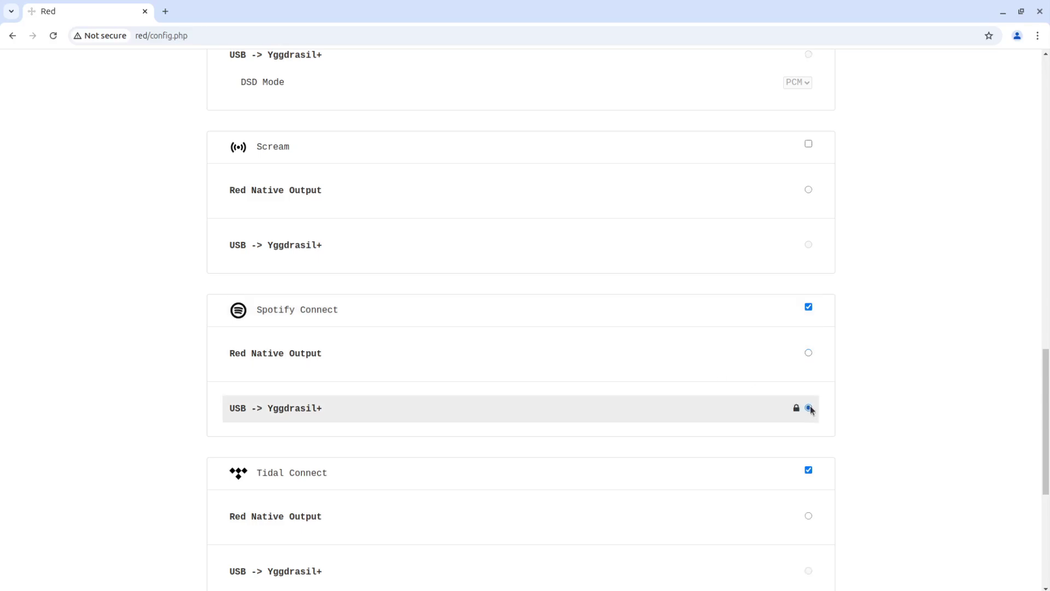
left_click(808, 307)
scroll(729, 370, "down", 4)
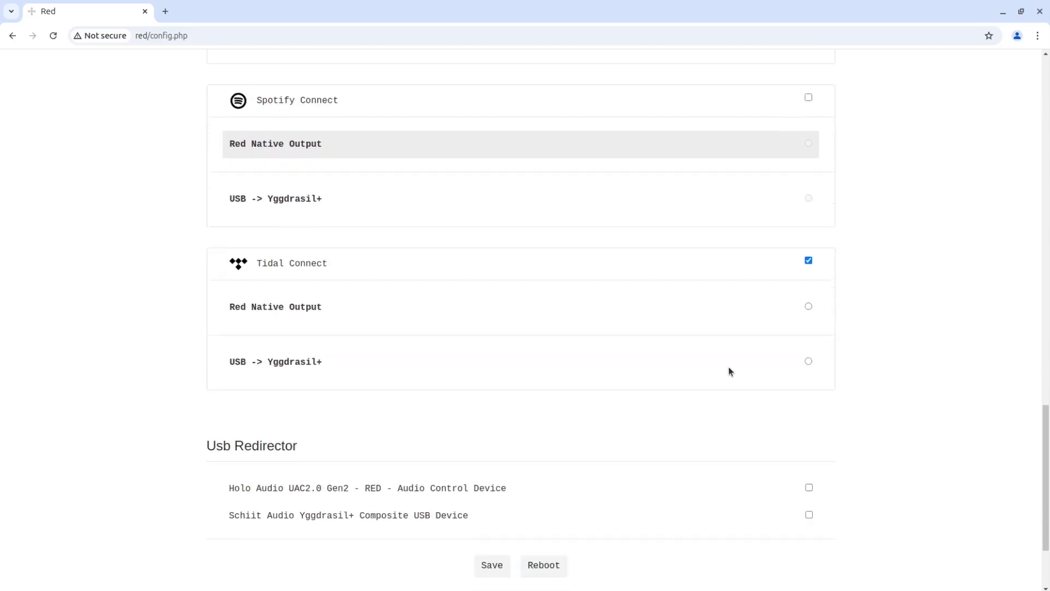
scroll(708, 354, "up", 20)
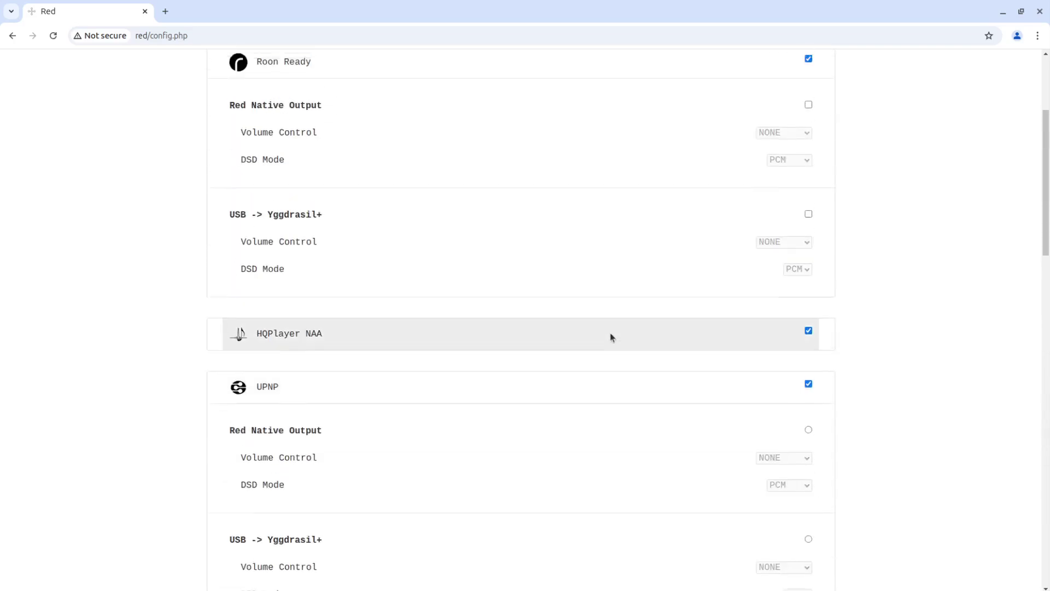
scroll(610, 333, "up", 3)
Enable USB -> Yggdrasil+ for Roon Ready and switch to Performance Mode, one service at a time.
left_click(808, 409)
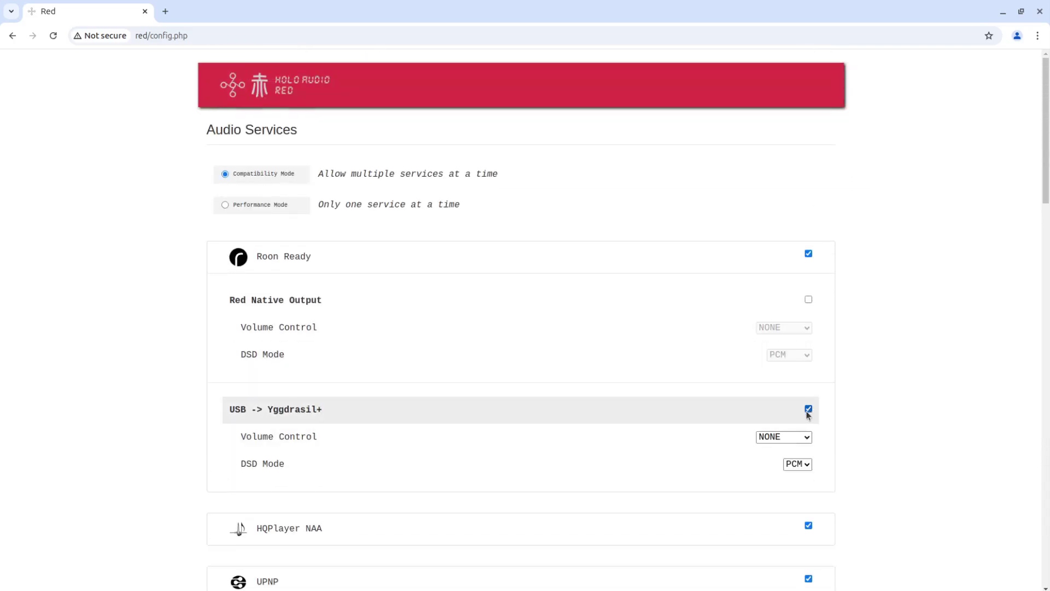
left_click(268, 204)
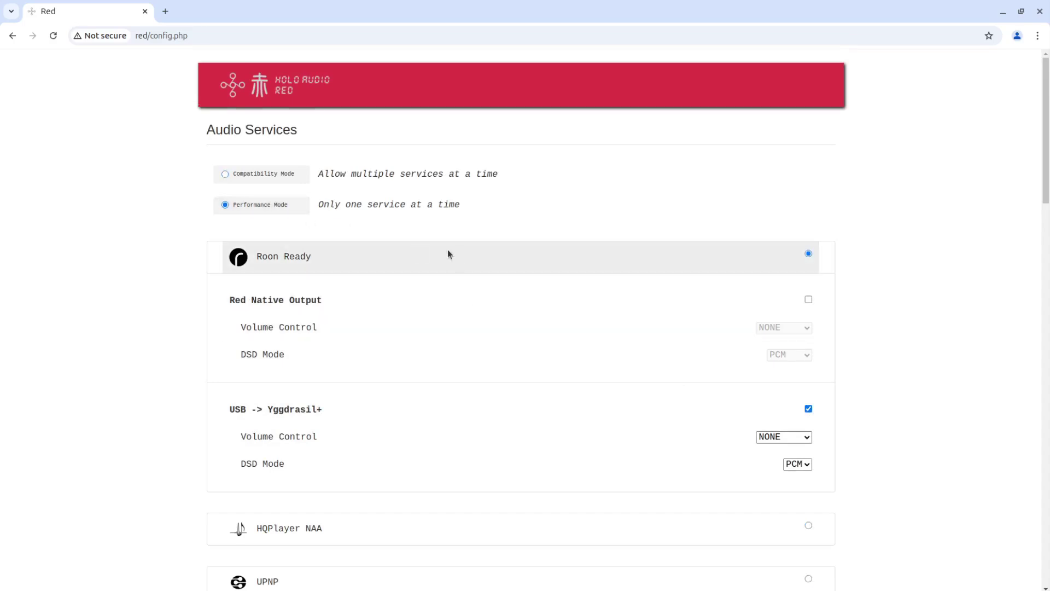
scroll(170, 270, "down", 4)
scroll(172, 274, "up", 4)
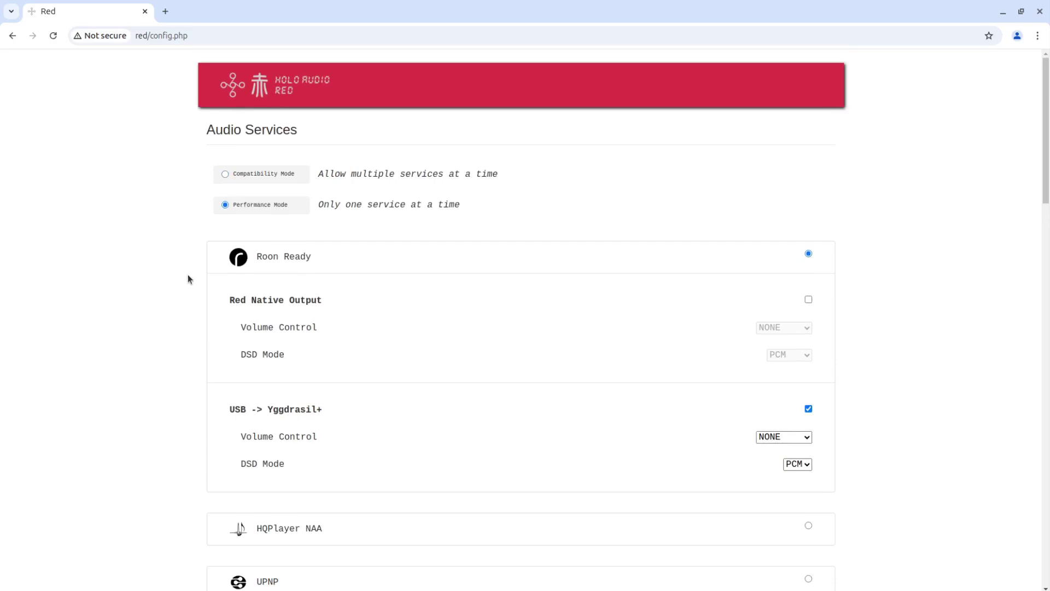
Make AirPlay2 the active service.
scroll(656, 364, "down", 6)
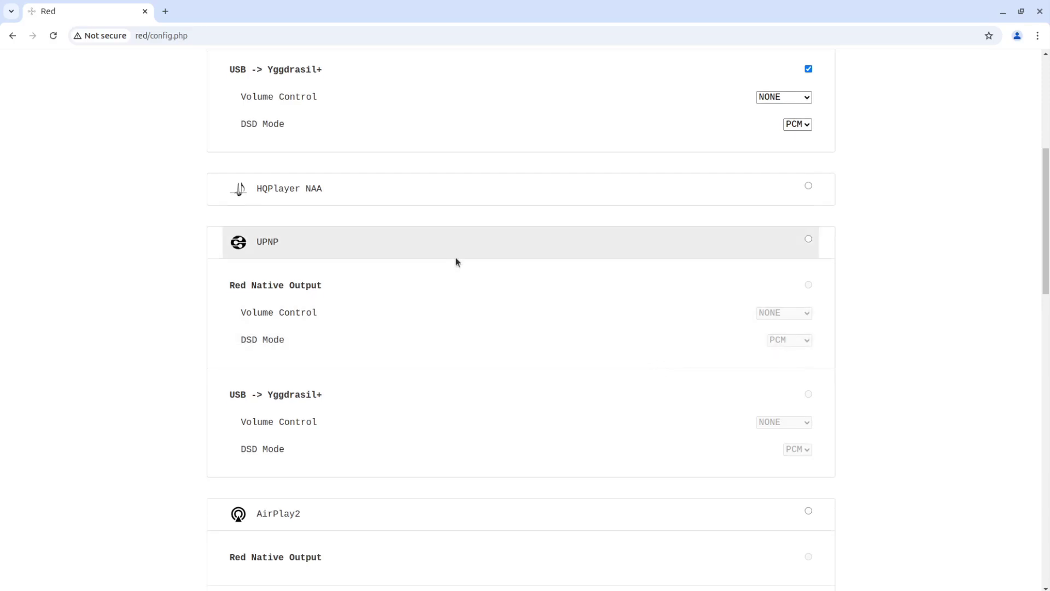
scroll(464, 255, "down", 1)
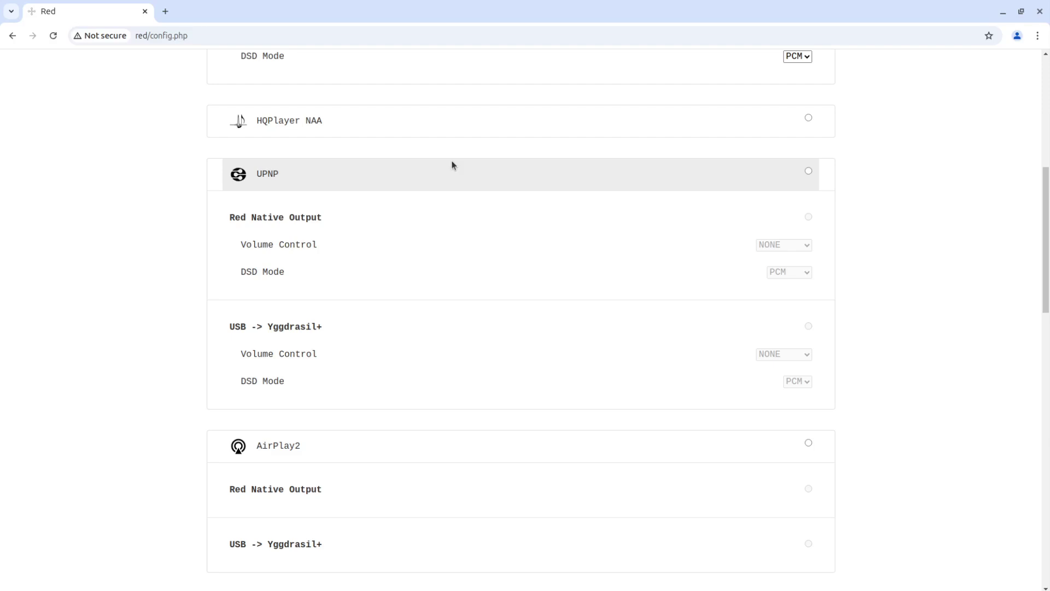
scroll(452, 162, "down", 2)
scroll(451, 162, "up", 2)
scroll(441, 219, "down", 3)
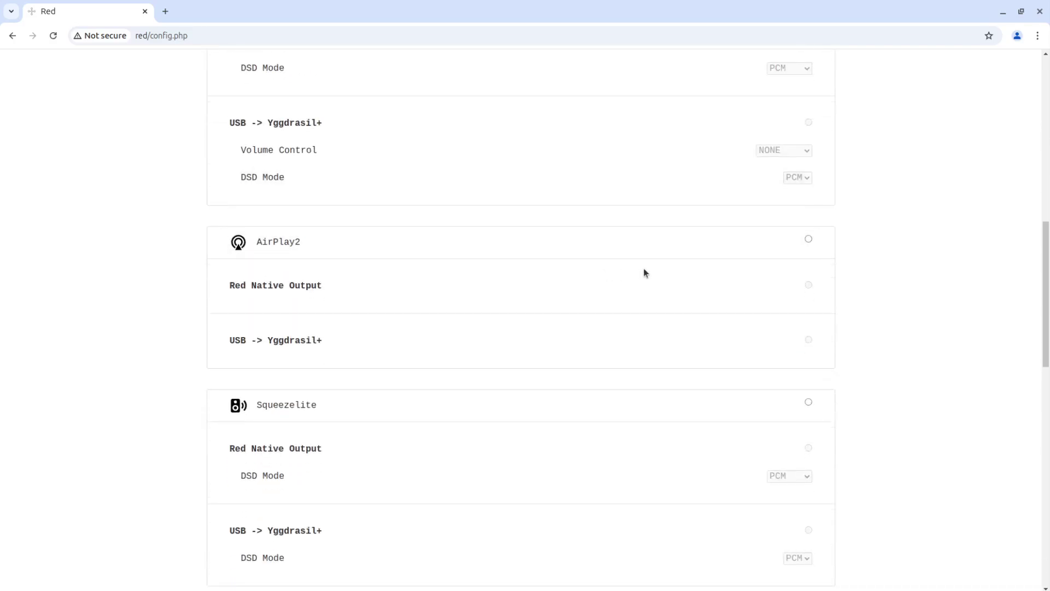
scroll(646, 273, "up", 1)
left_click(760, 319)
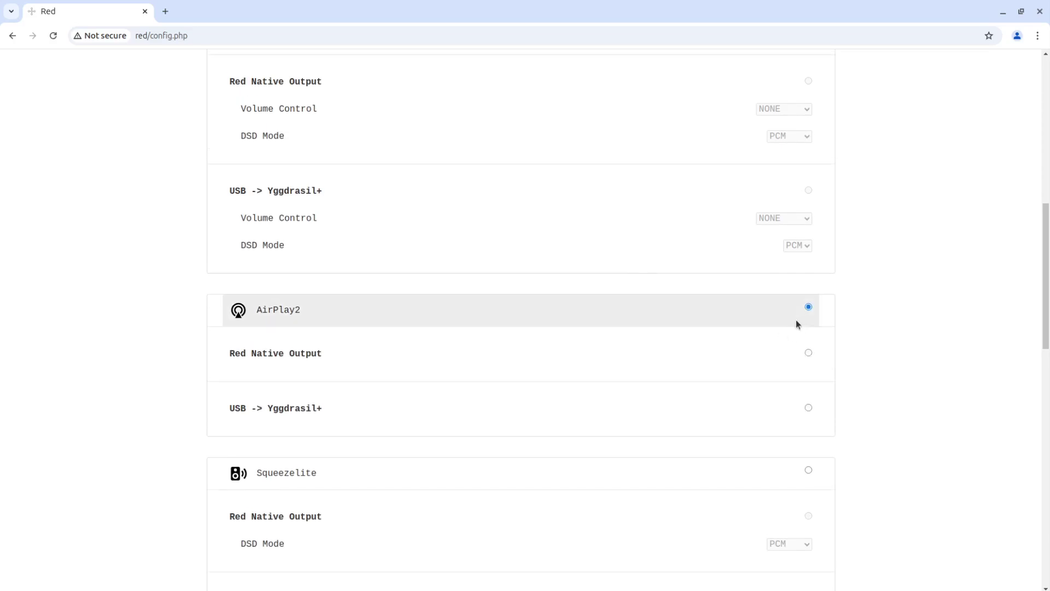
Make Roon Ready active with Red Native Output and save the configuration.
scroll(602, 321, "up", 7)
scroll(409, 272, "up", 2)
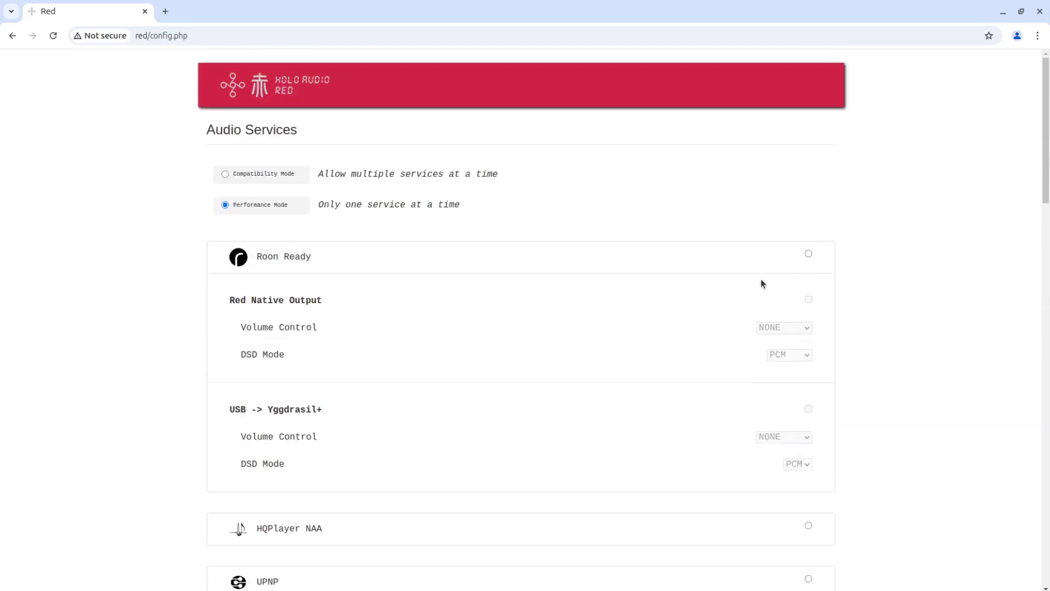
left_click(793, 258)
left_click(808, 299)
scroll(711, 363, "down", 20)
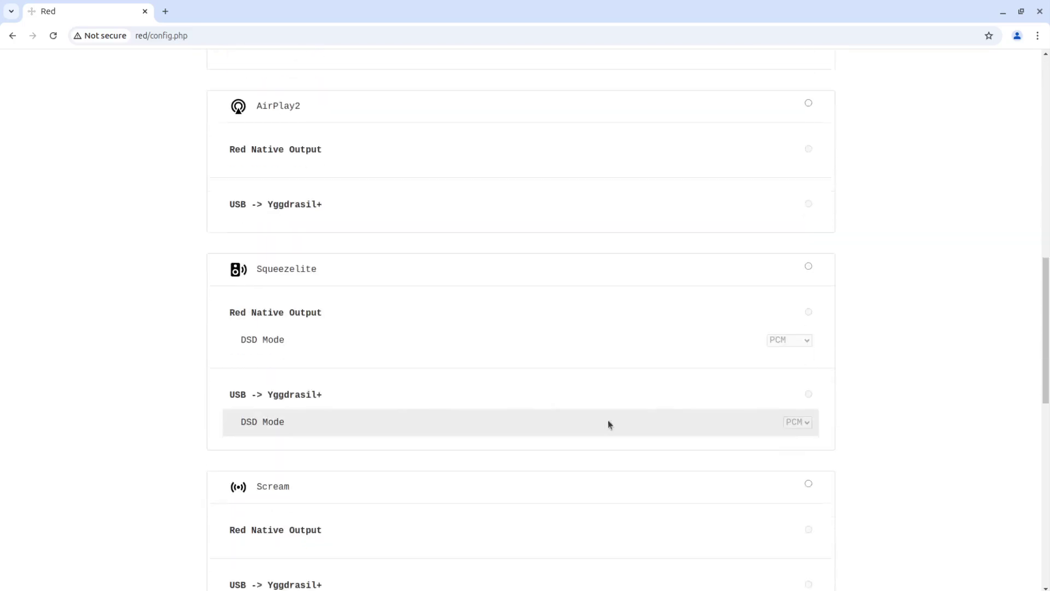
left_click(492, 438)
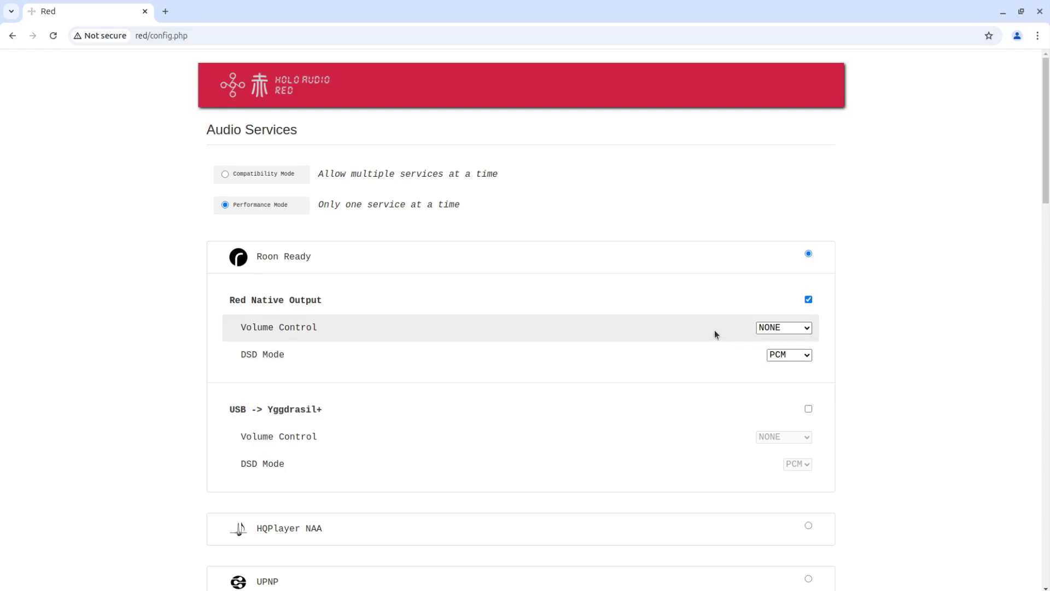
Make AirPlay2 active, outputting to Red Native Output, and save again.
scroll(718, 328, "down", 10)
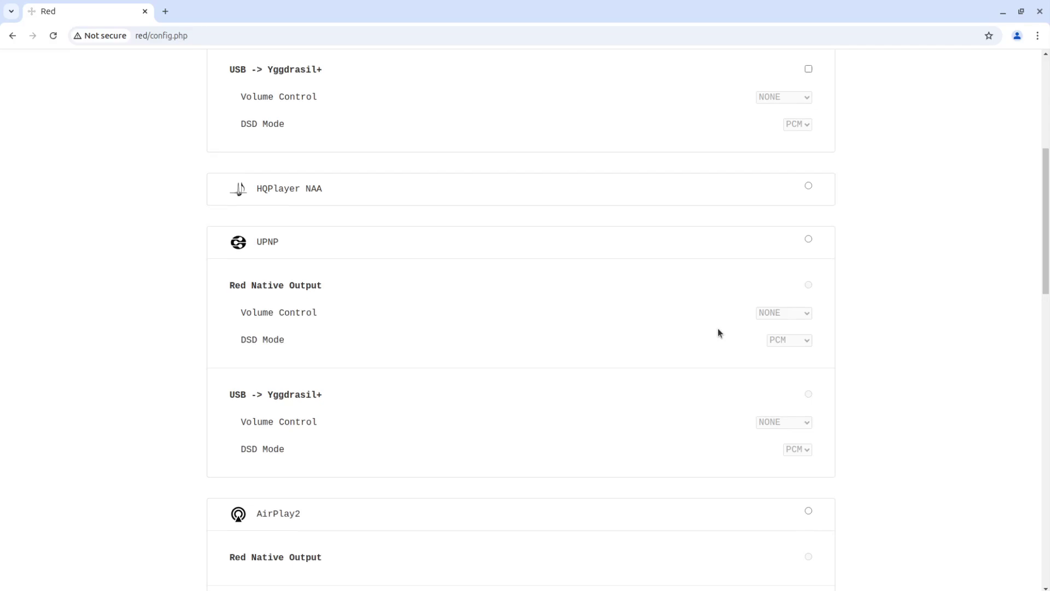
scroll(722, 336, "down", 1)
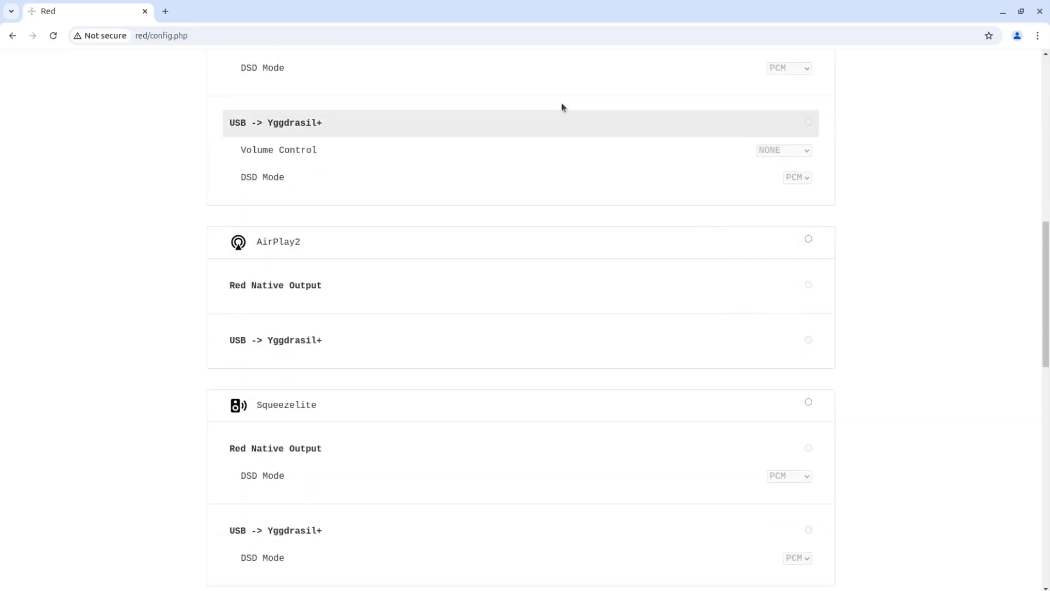
left_click(782, 238)
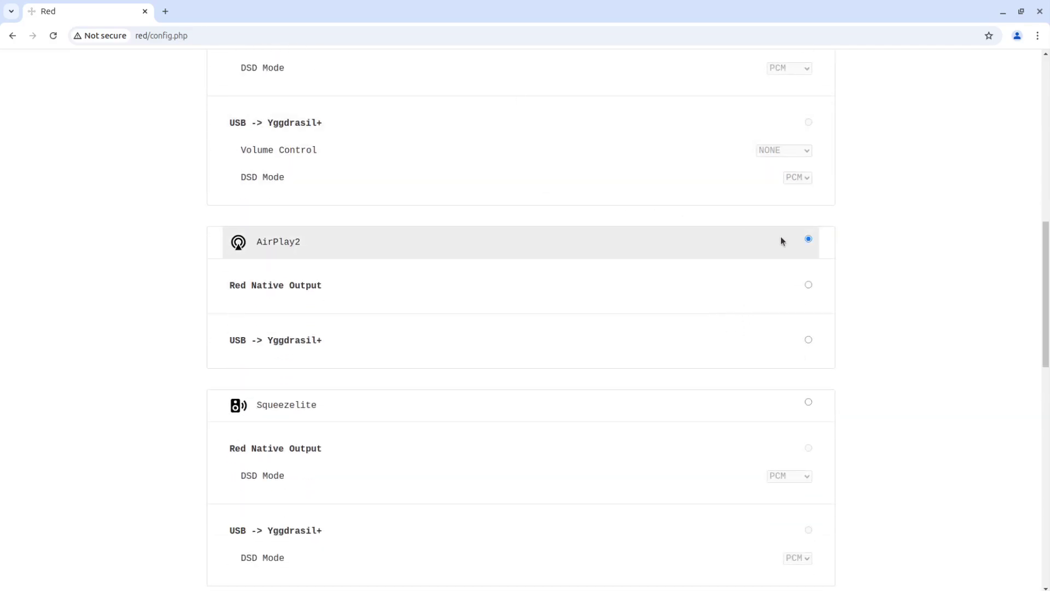
left_click(809, 285)
scroll(518, 484, "down", 15)
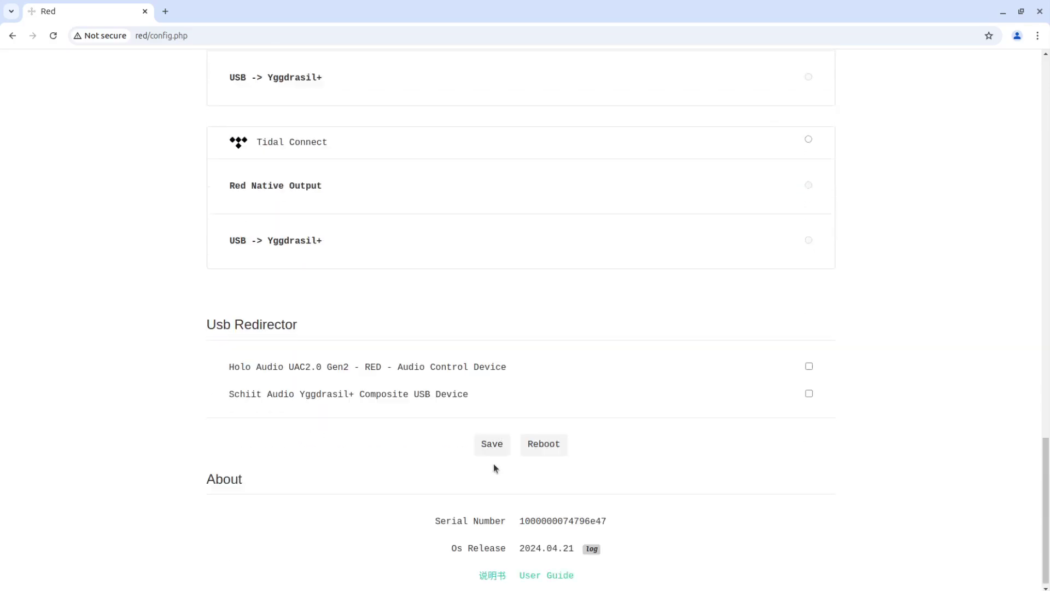
left_click(481, 437)
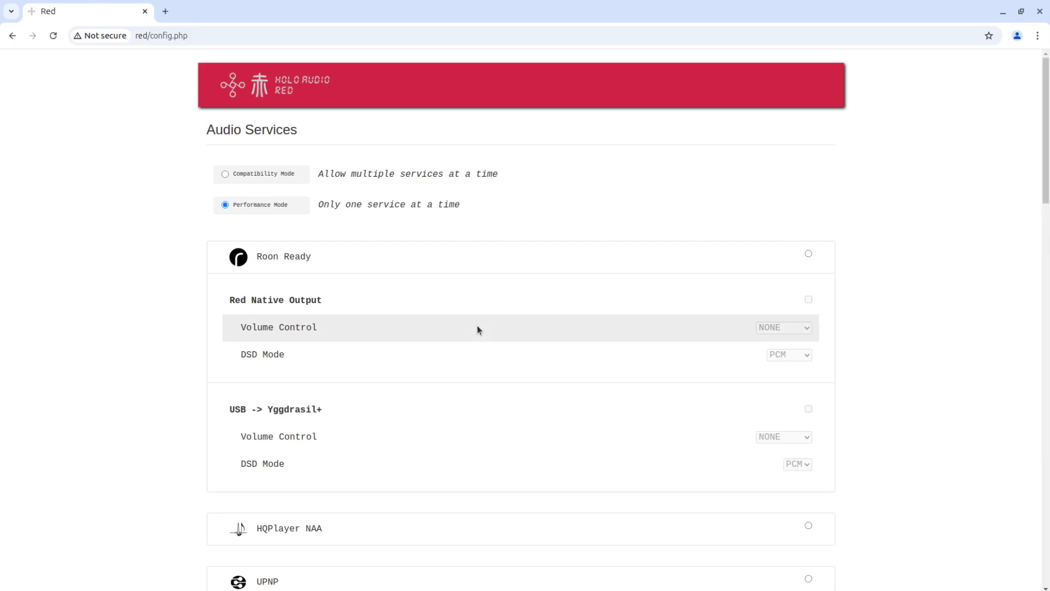
Scroll down to the Usb Redirector list showing Holo Audio UAC2.0 and Schiit Yggdrasil+.
scroll(500, 386, "down", 8)
scroll(500, 385, "down", 15)
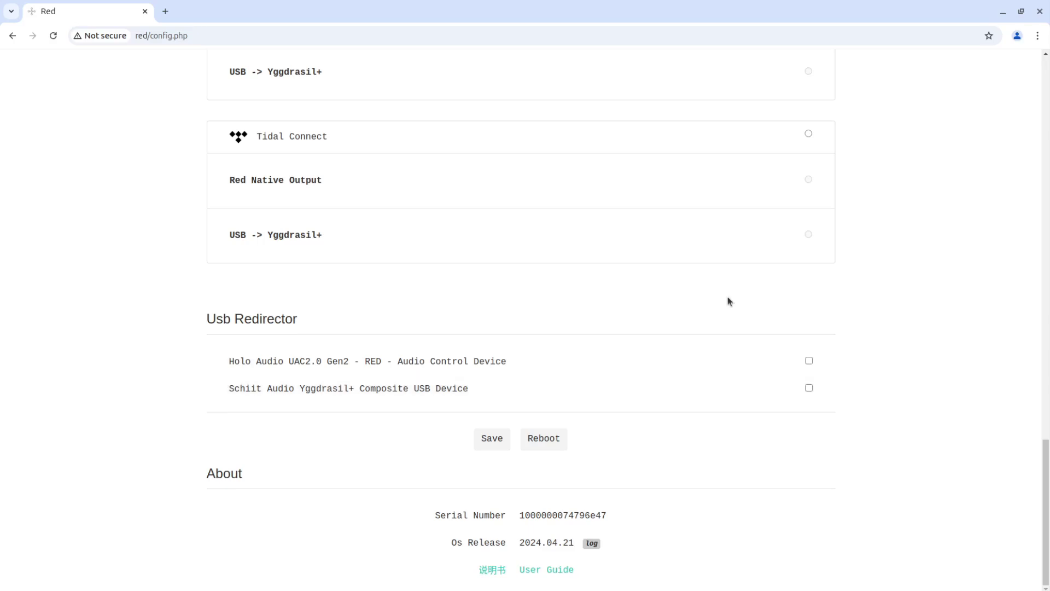
Tick redirection for both Holo Audio UAC2.0 and Schiit Yggdrasil+ USB devices.
left_click(809, 362)
left_click(810, 389)
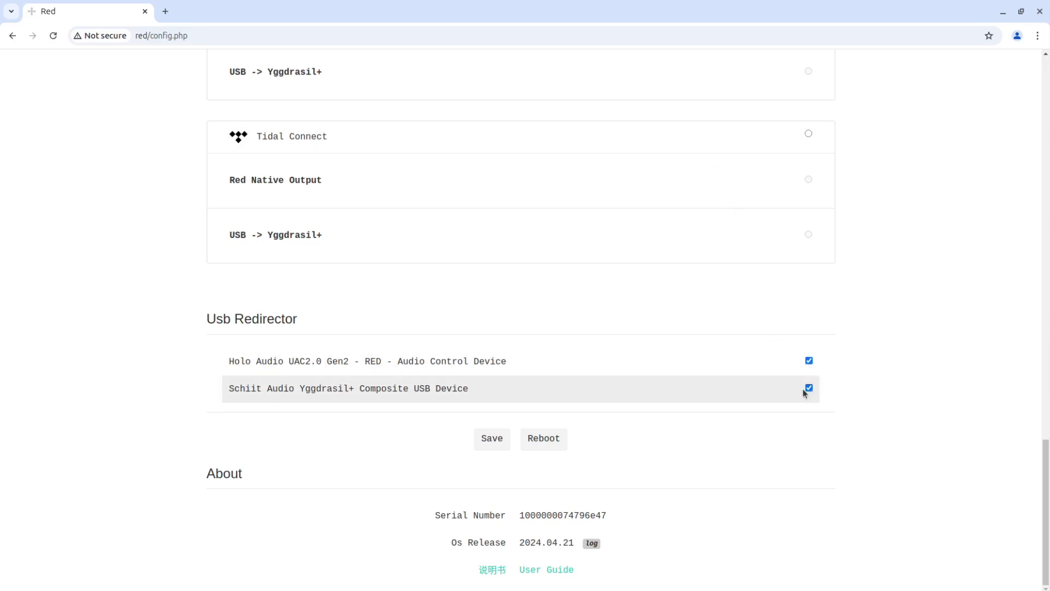